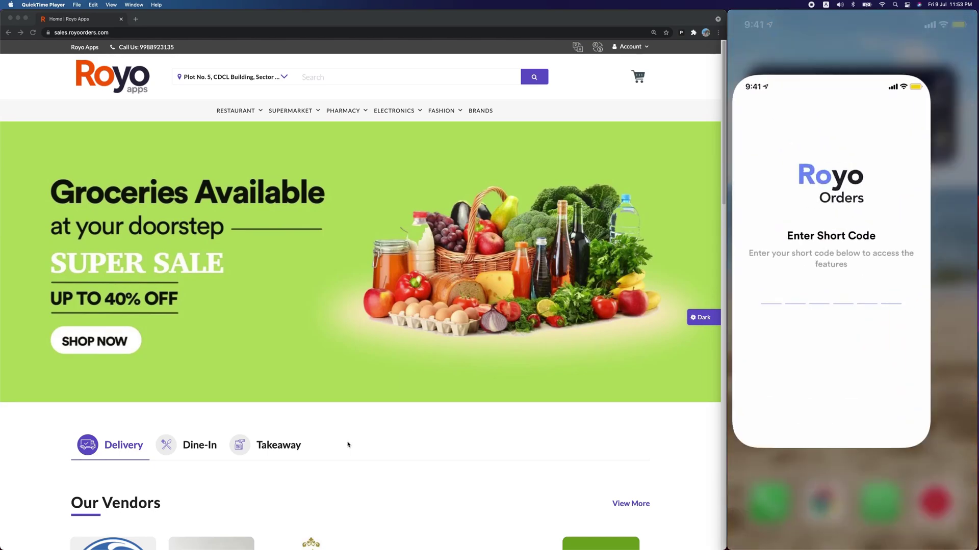
Log in to the storefront customer account with the entered email and password.
left_click(634, 47)
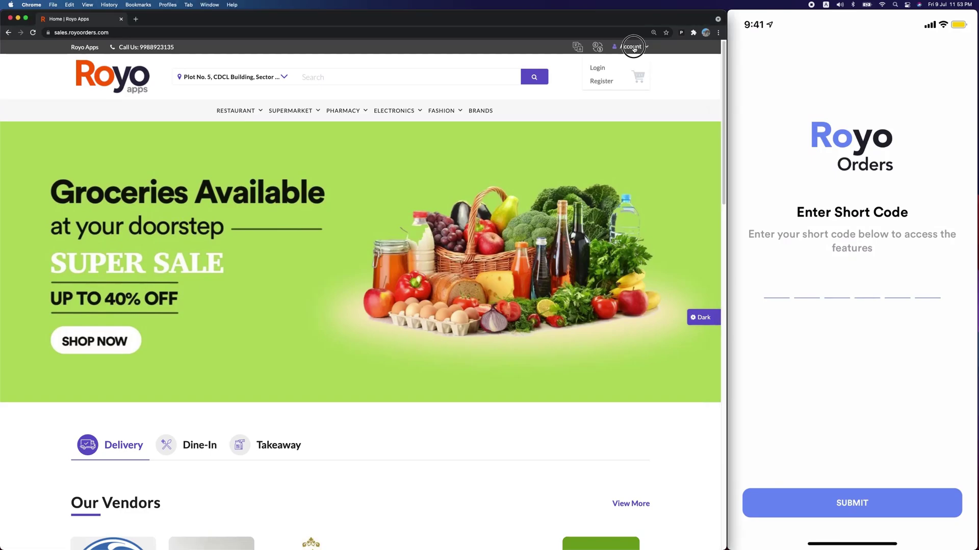
left_click(608, 71)
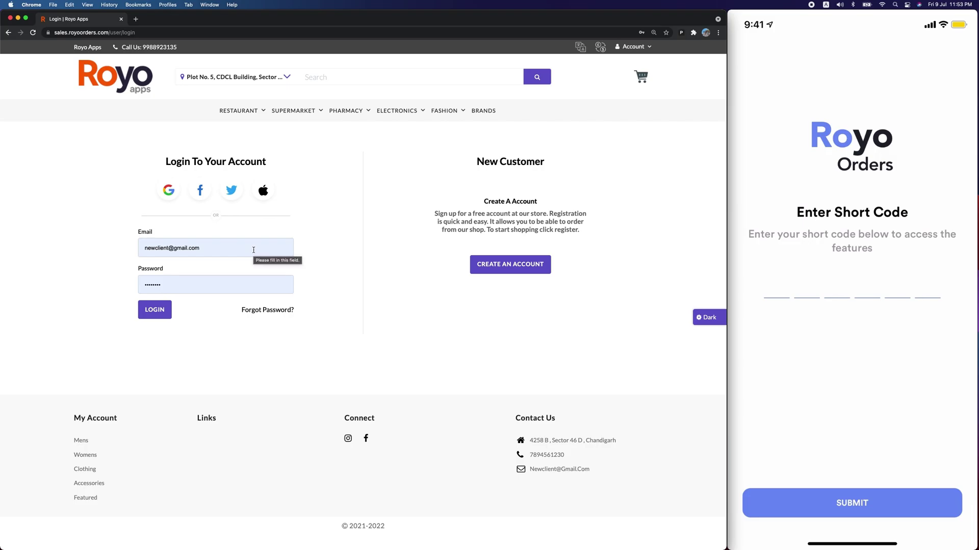
left_click(152, 309)
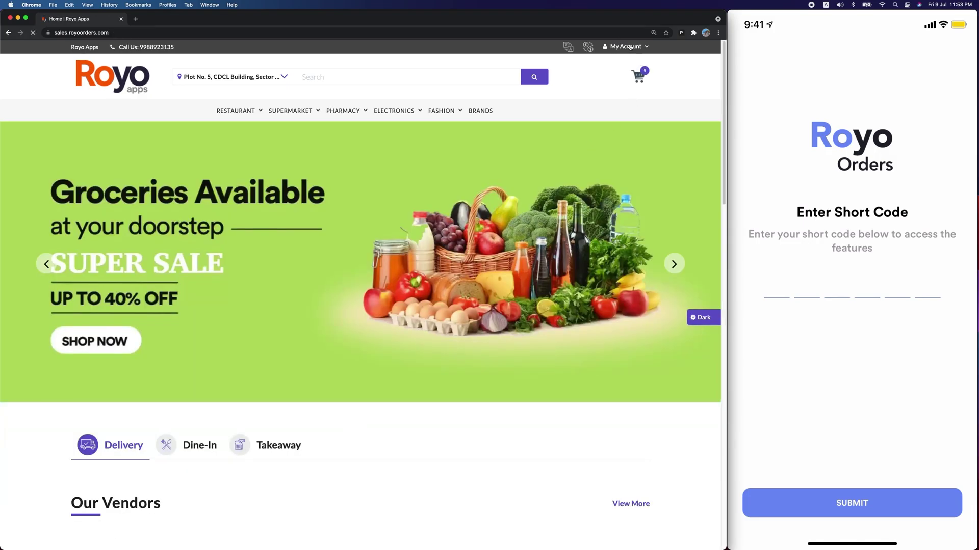
mouse_move(626, 47)
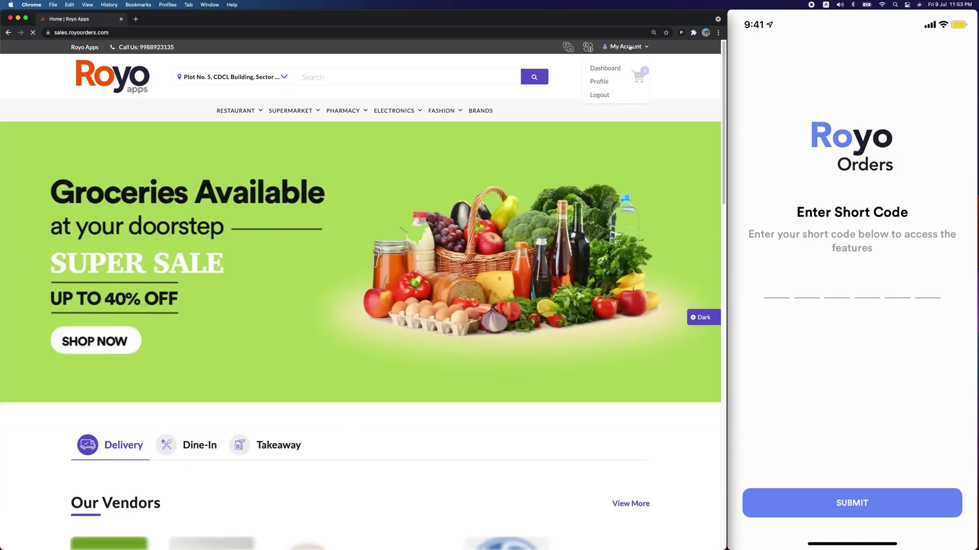
Go to the admin dashboard and view the organization Profile, then the Customize settings.
left_click(613, 69)
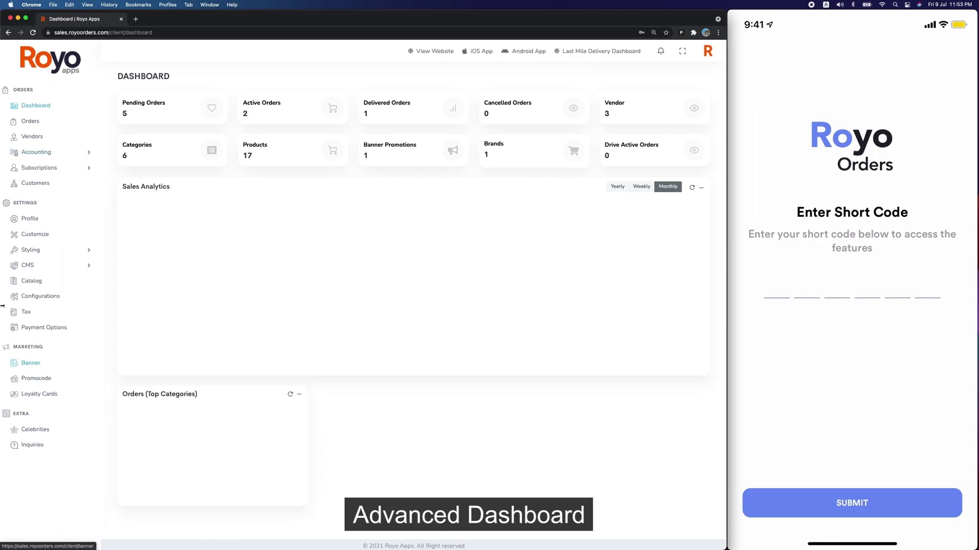
left_click(27, 218)
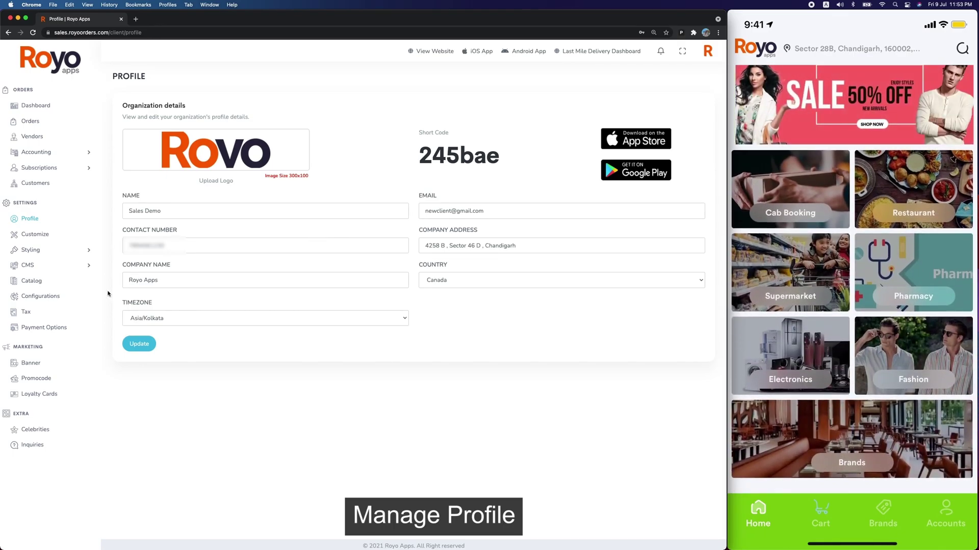
left_click(38, 234)
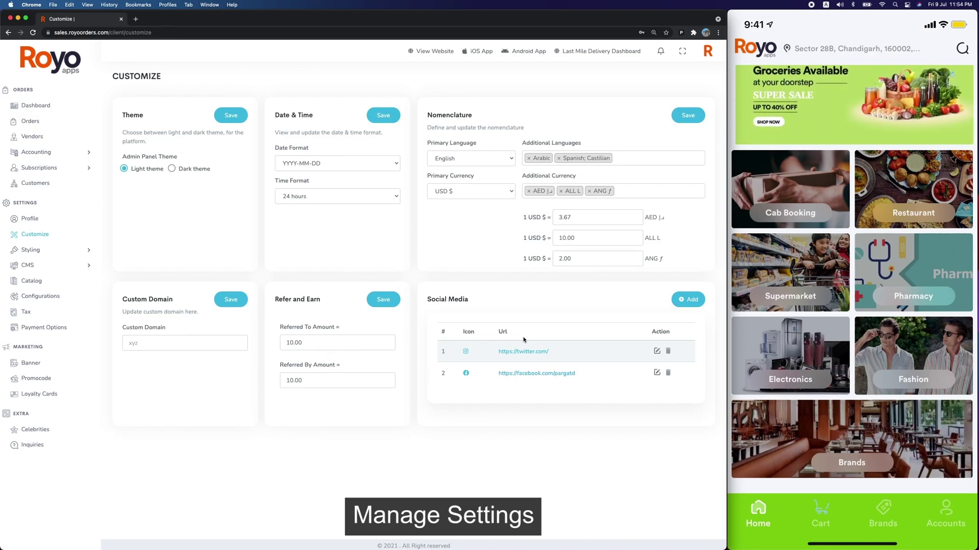
In App Styling, set primary colour to purple #9D4AC6 and keep the first tab bar style.
left_click(30, 250)
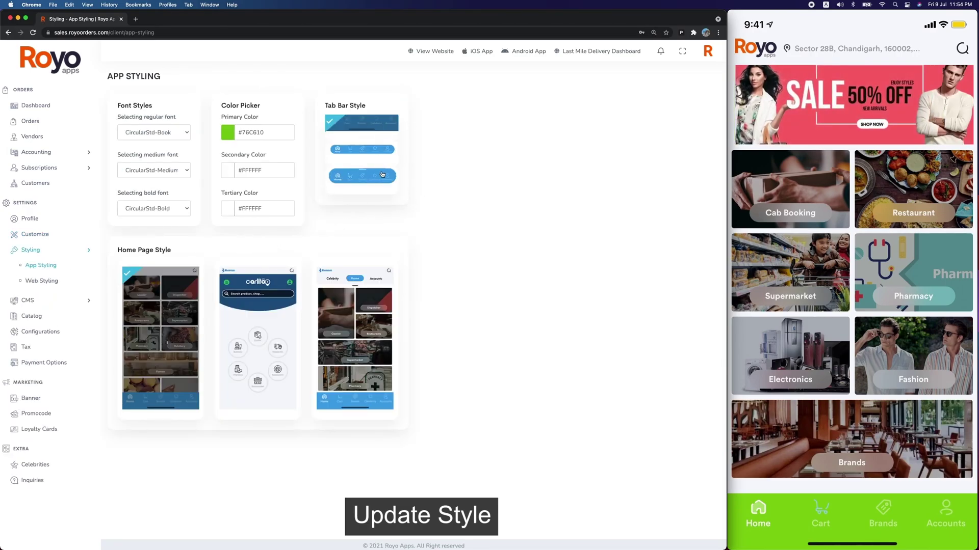
left_click(367, 175)
left_click(227, 133)
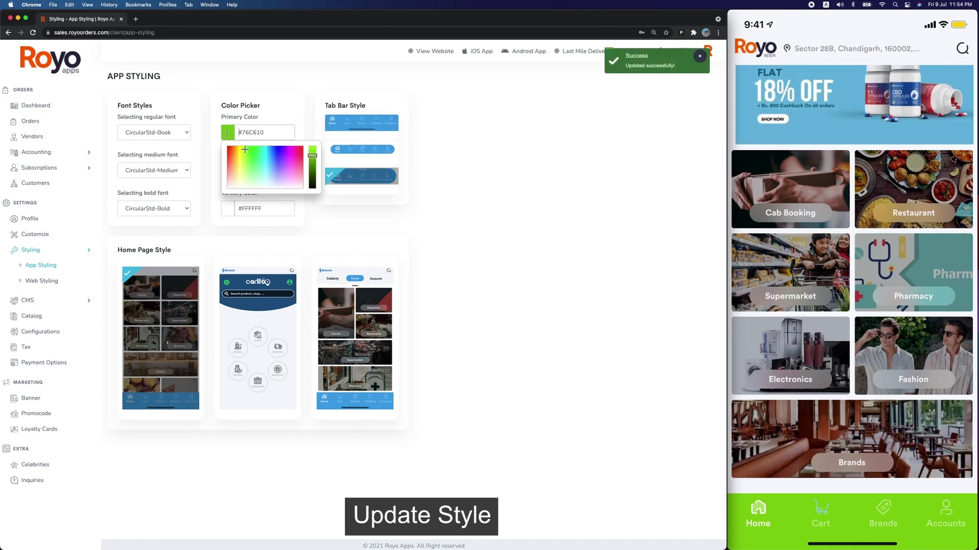
left_click_drag(268, 163, 286, 162)
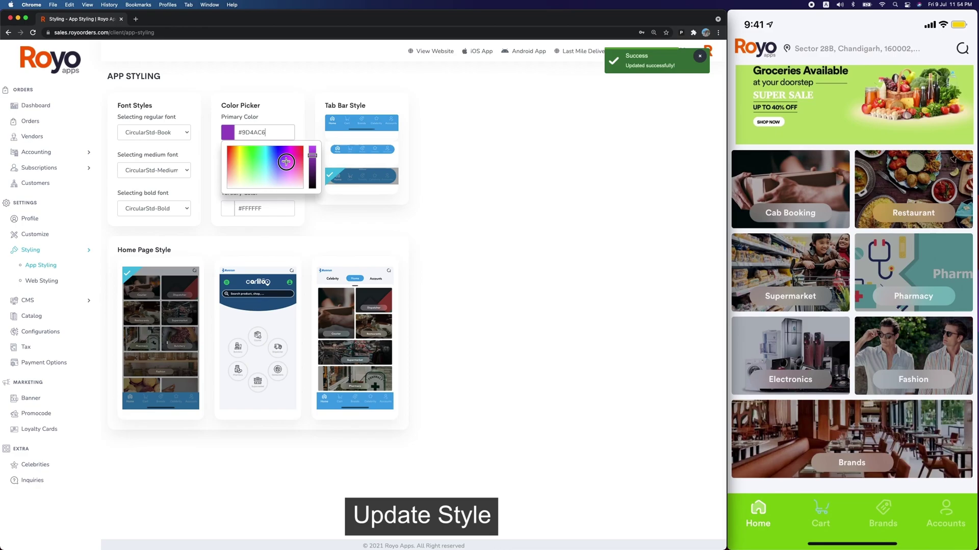
left_click(448, 219)
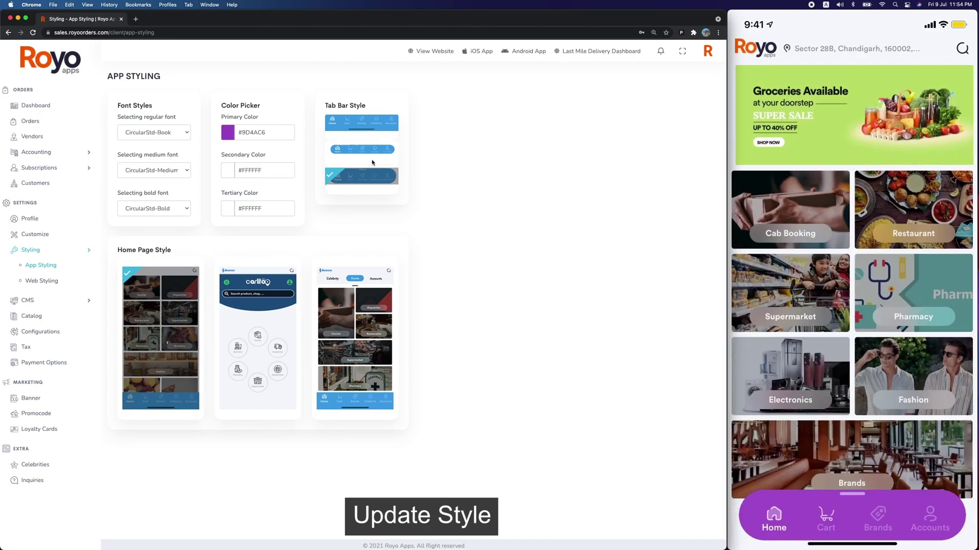
left_click(377, 122)
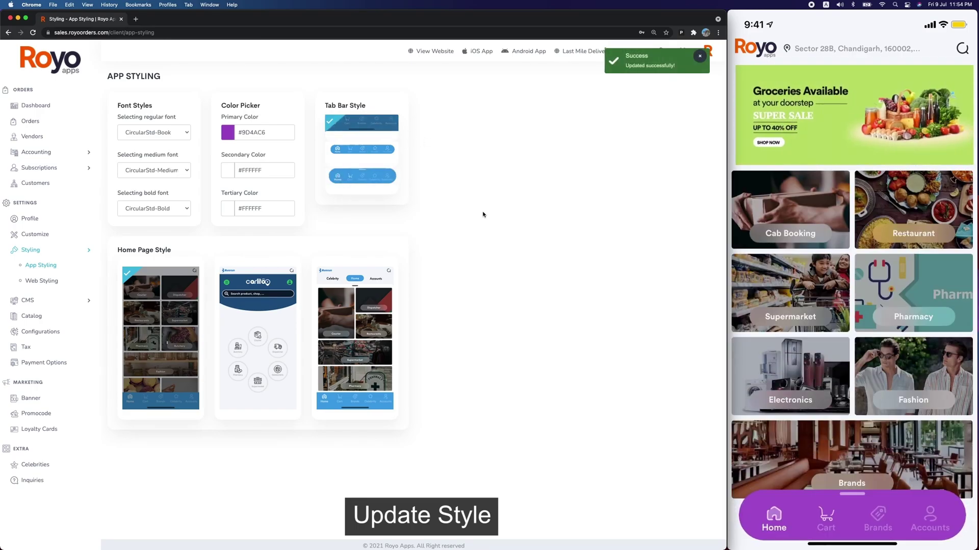
left_click(45, 286)
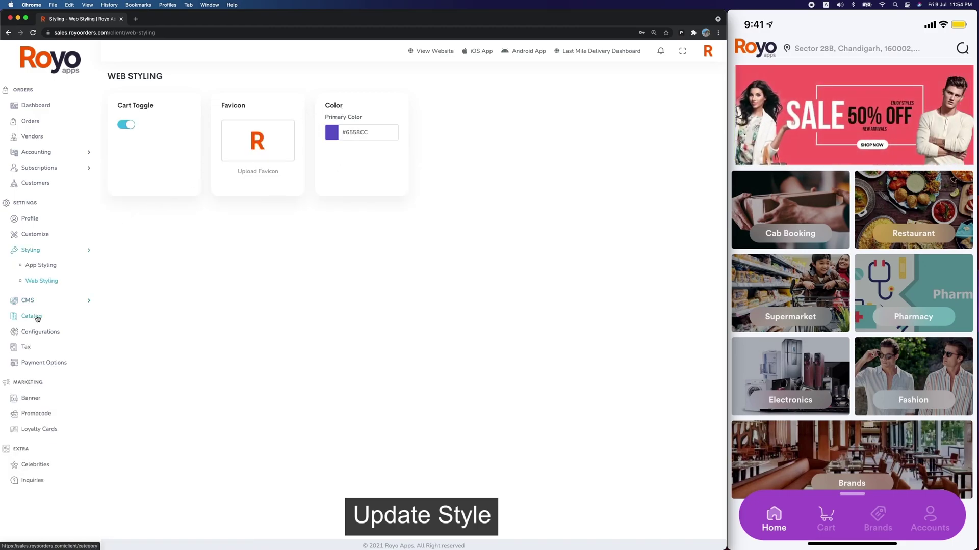
Open the Privacy Policy page under CMS Pages and enlarge its Description editor.
left_click(36, 301)
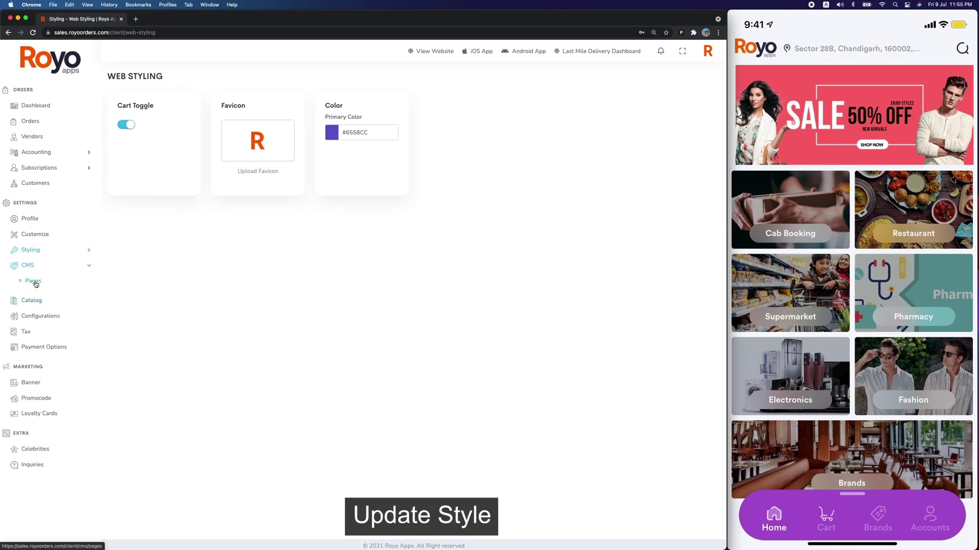
left_click(35, 283)
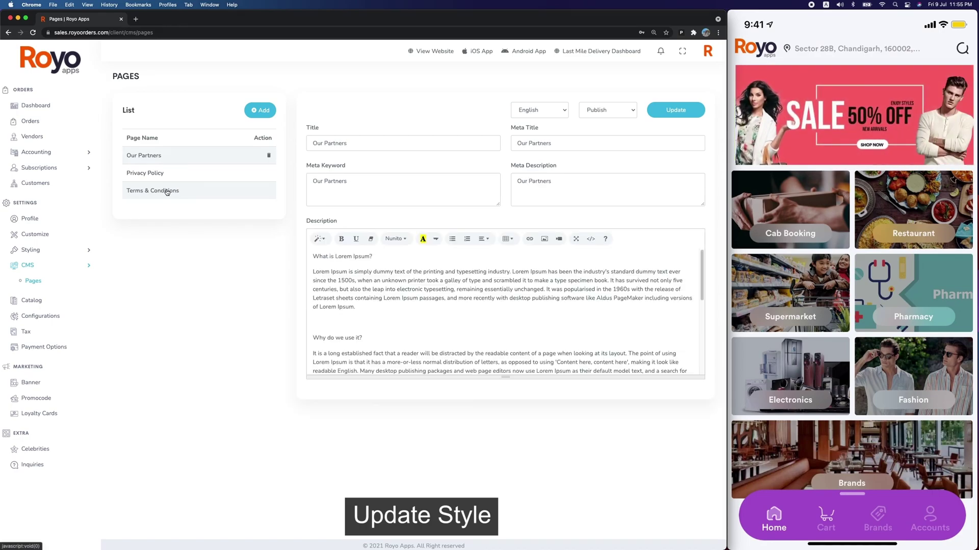
scroll(500, 357, "down", 10)
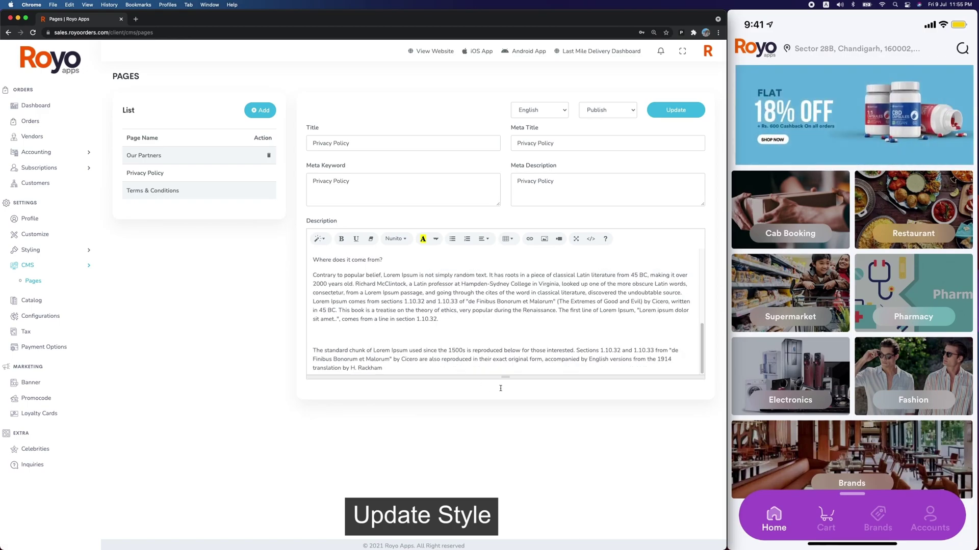
left_click_drag(511, 380, 504, 499)
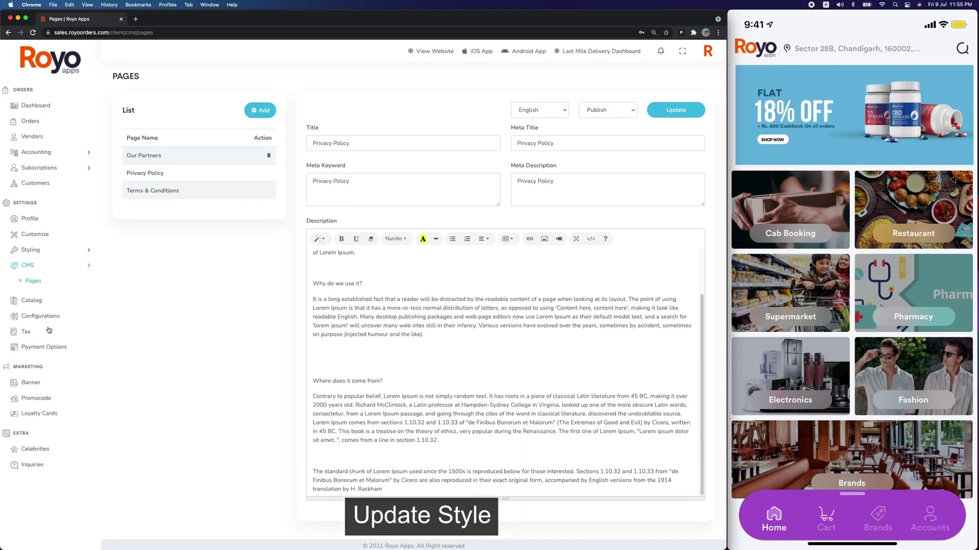
Review the Restaurant category's Edit Category dialog in the Catalog and close it unsaved.
left_click(35, 302)
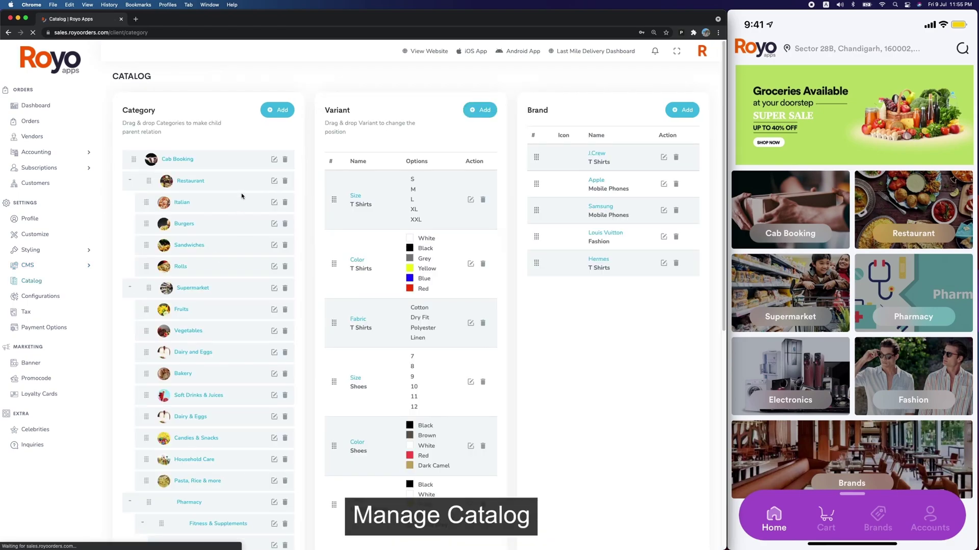
scroll(241, 196, "down", 10)
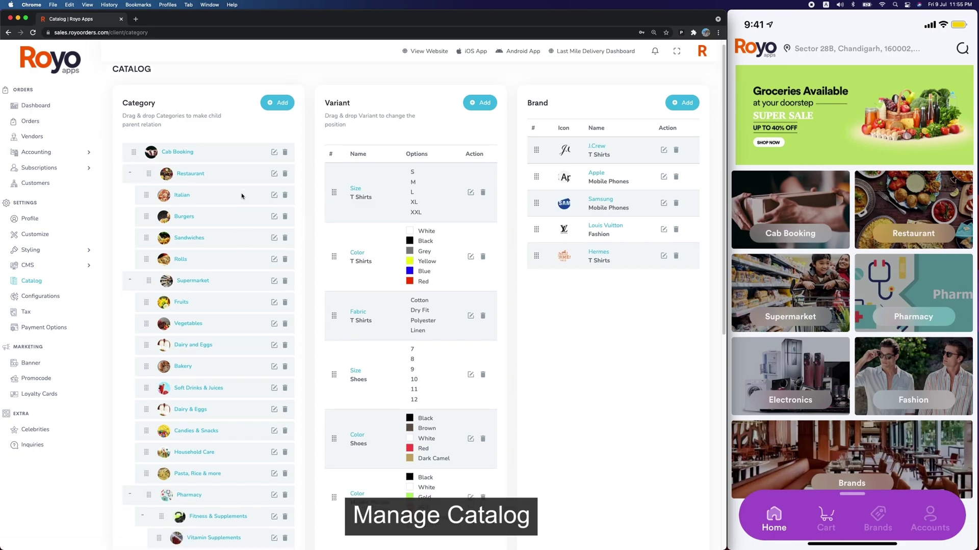
scroll(240, 197, "up", 10)
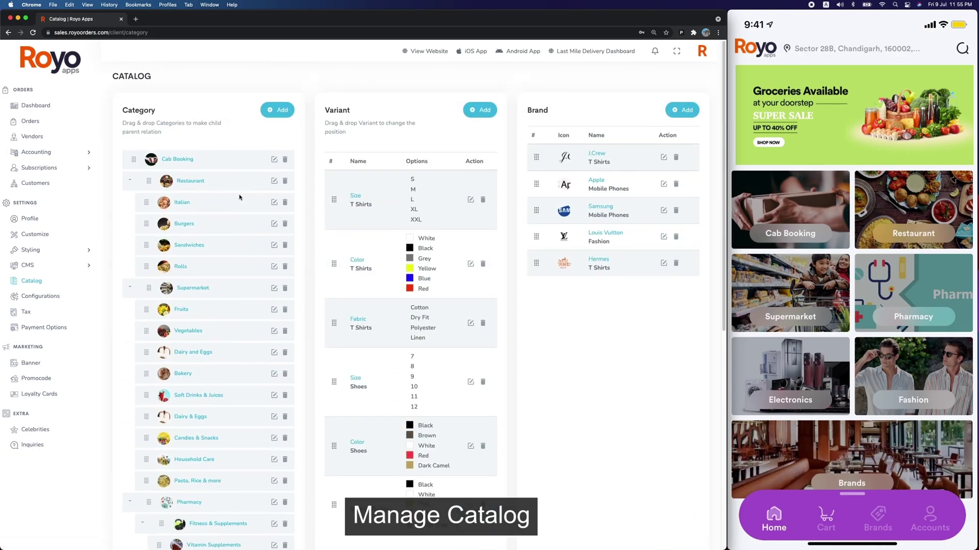
left_click(274, 182)
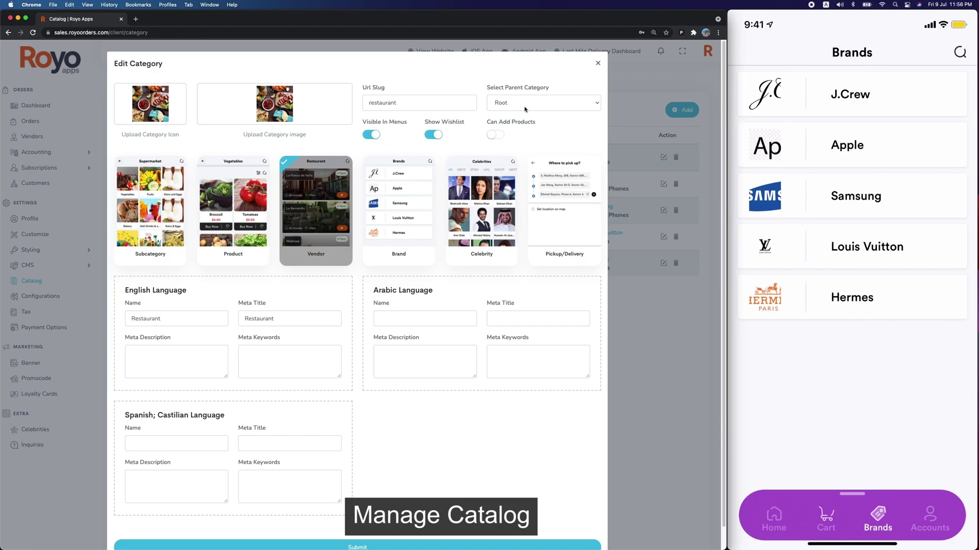
left_click(773, 518)
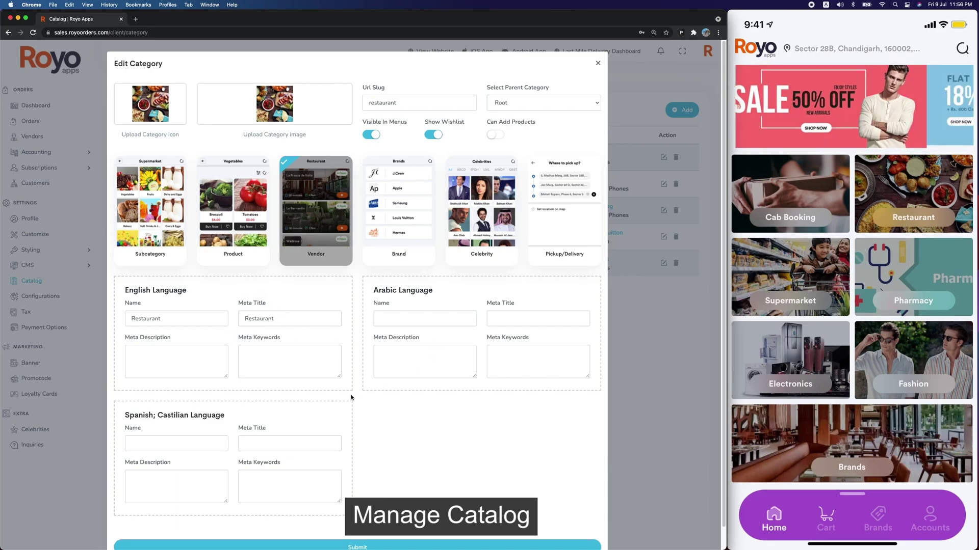
left_click(597, 63)
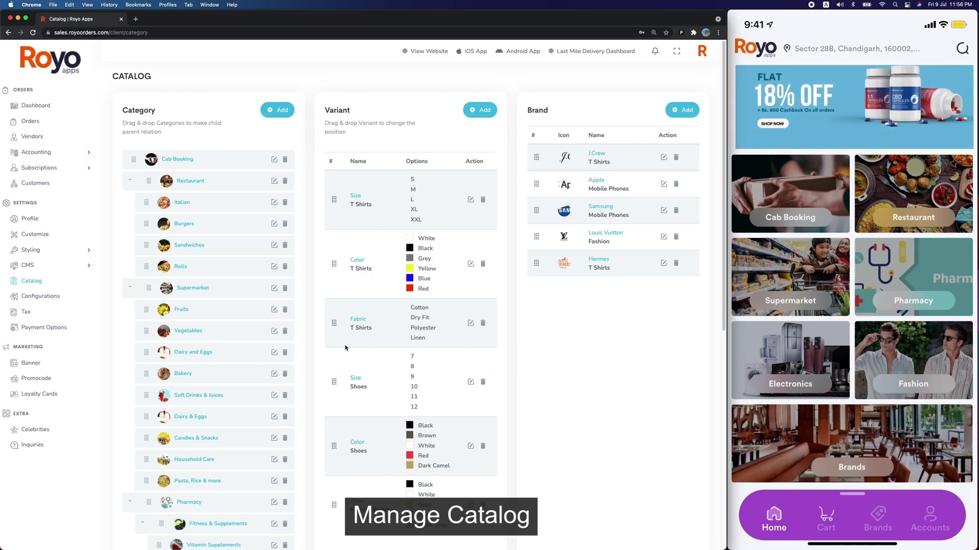
Inspect the T Shirts colour variant and Louis Vuitton brand editors unchanged, then open Configurations.
left_click(470, 263)
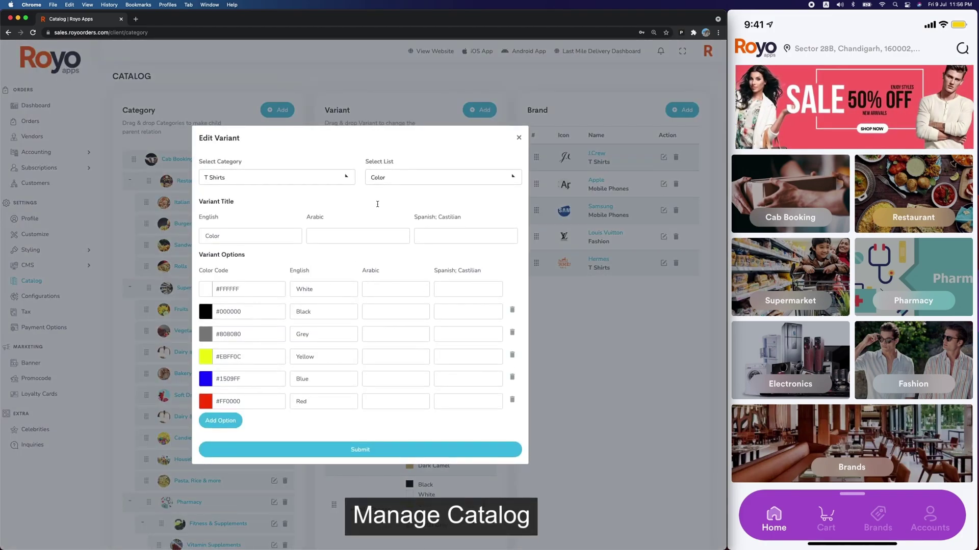
left_click(518, 137)
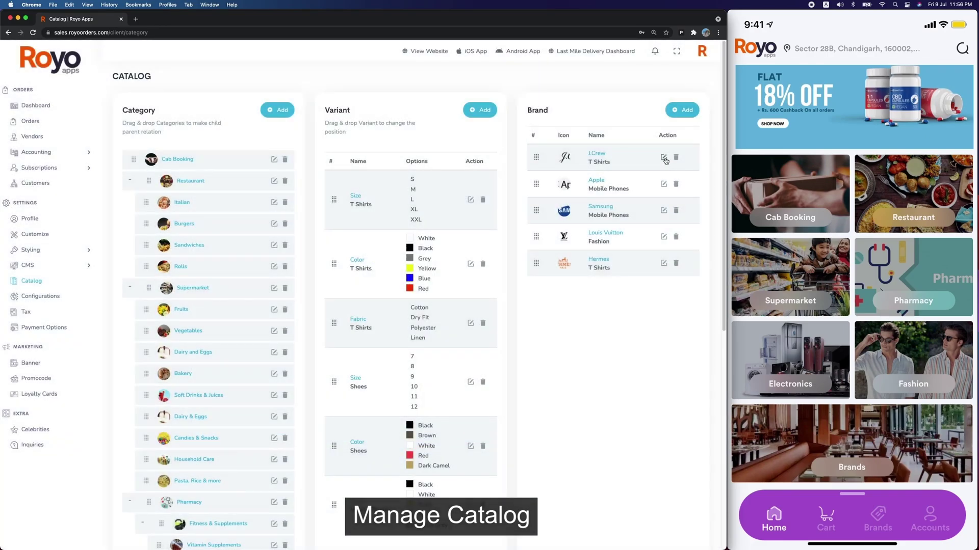
left_click(662, 237)
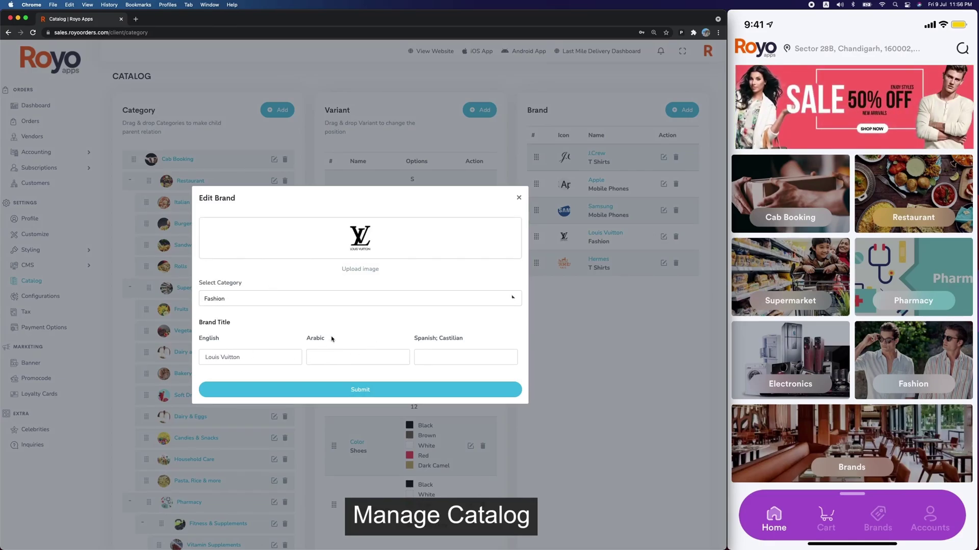
left_click(518, 197)
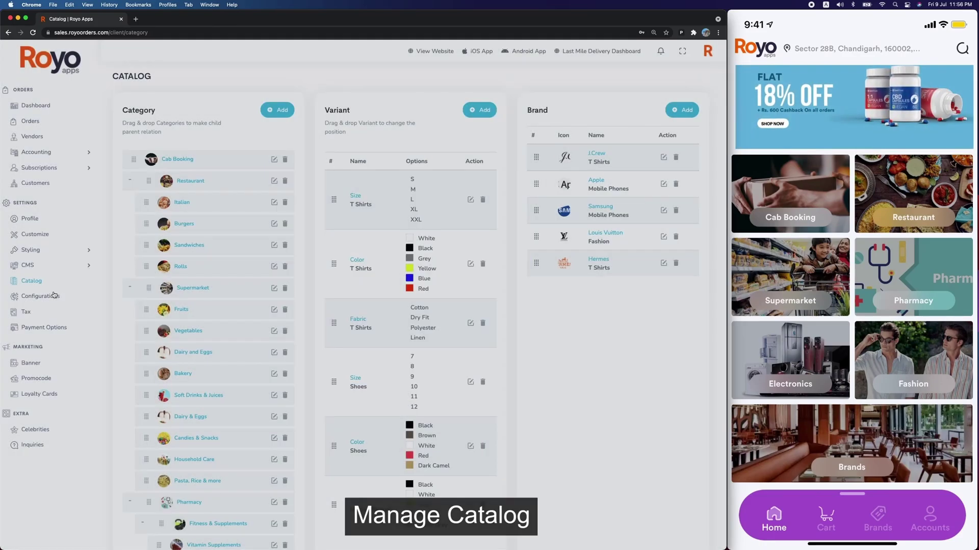
left_click(51, 297)
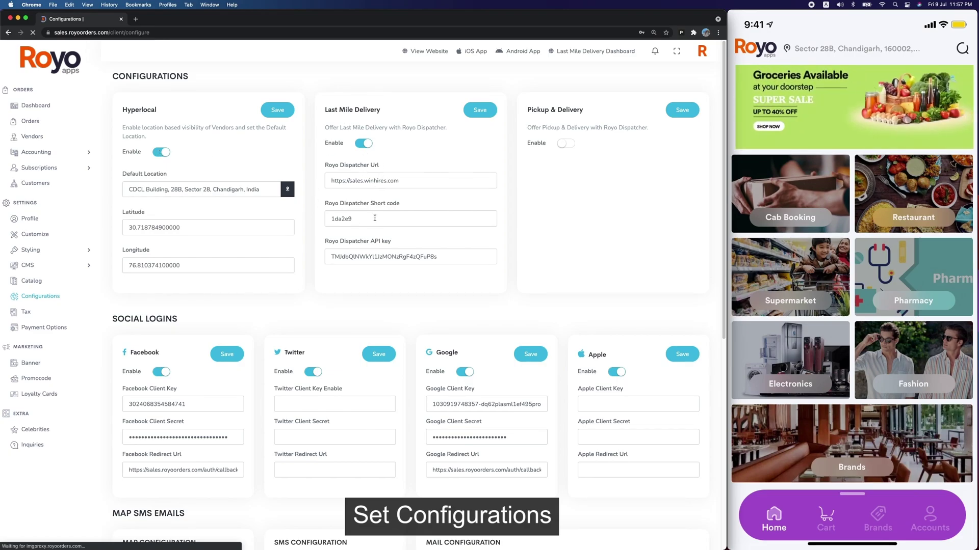
Scroll to User Authentication on the Configurations page and turn Pharmacy Mod off.
scroll(322, 301, "down", 5)
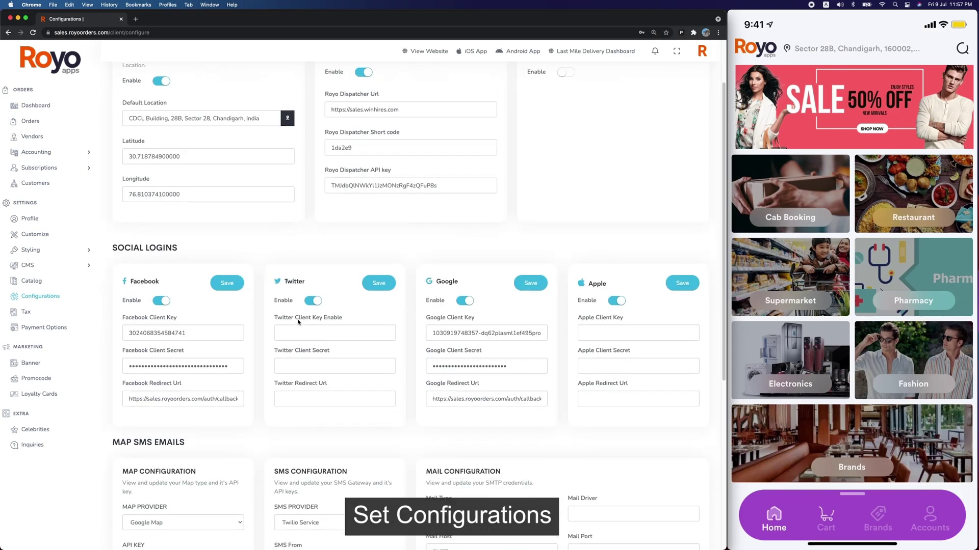
scroll(158, 248, "down", 4)
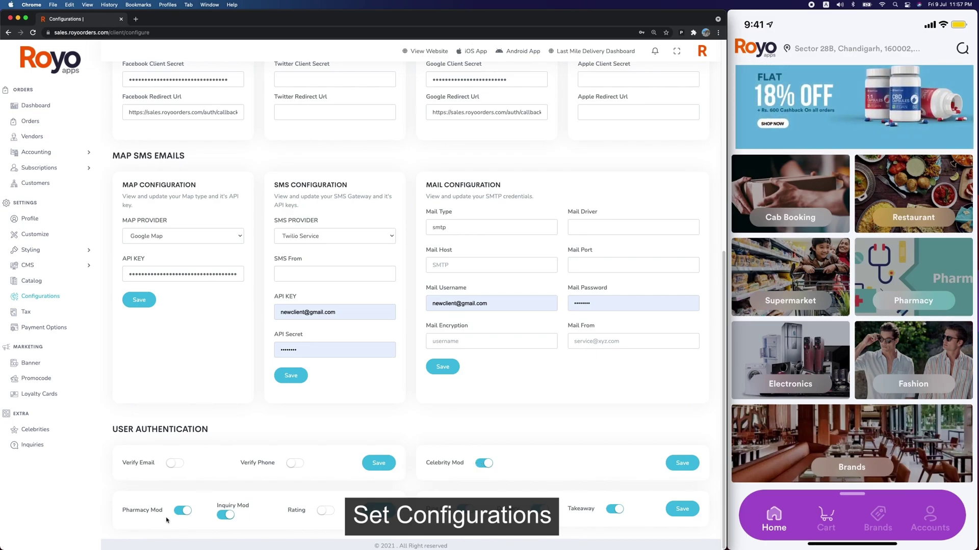
left_click(178, 512)
Look over the Tax page's VAT rate and Payment Options, then the Banner list.
left_click(56, 313)
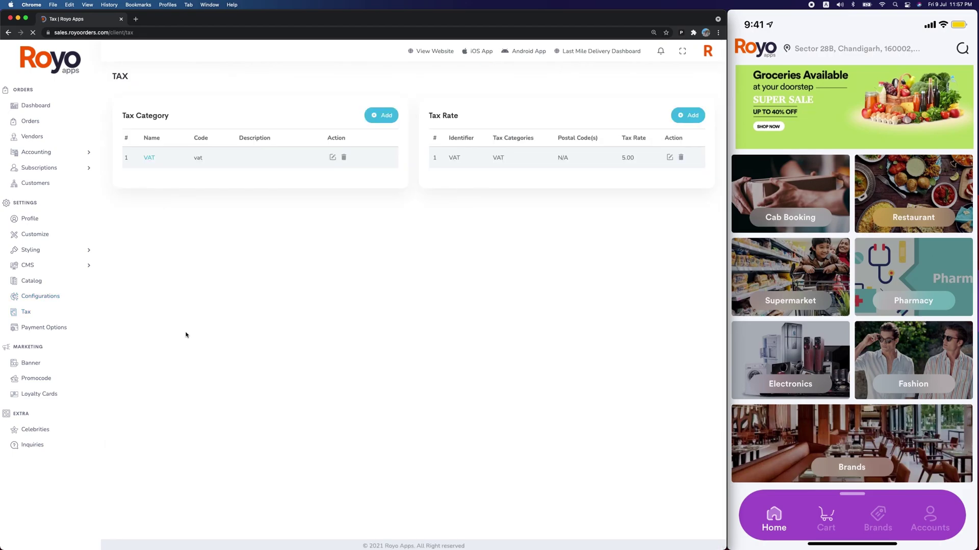
left_click(44, 329)
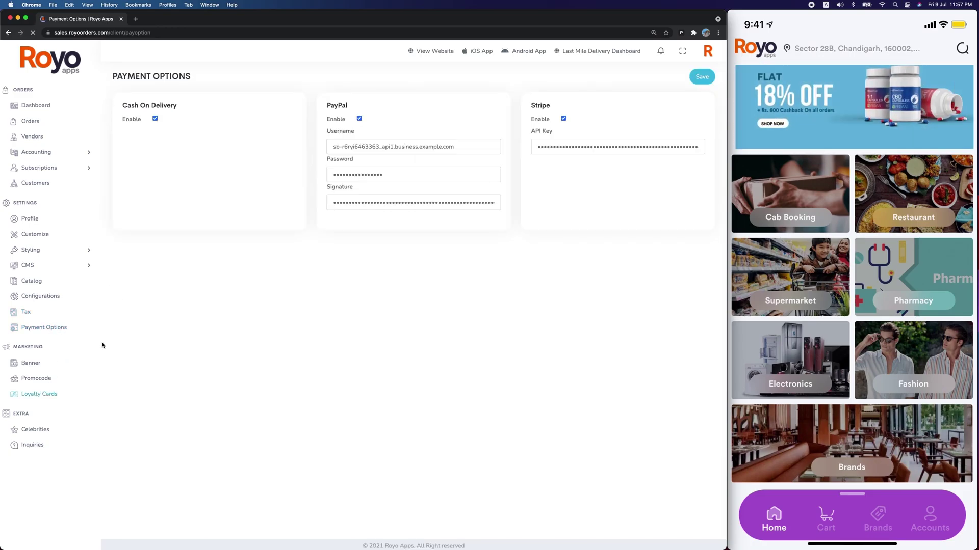
left_click(29, 365)
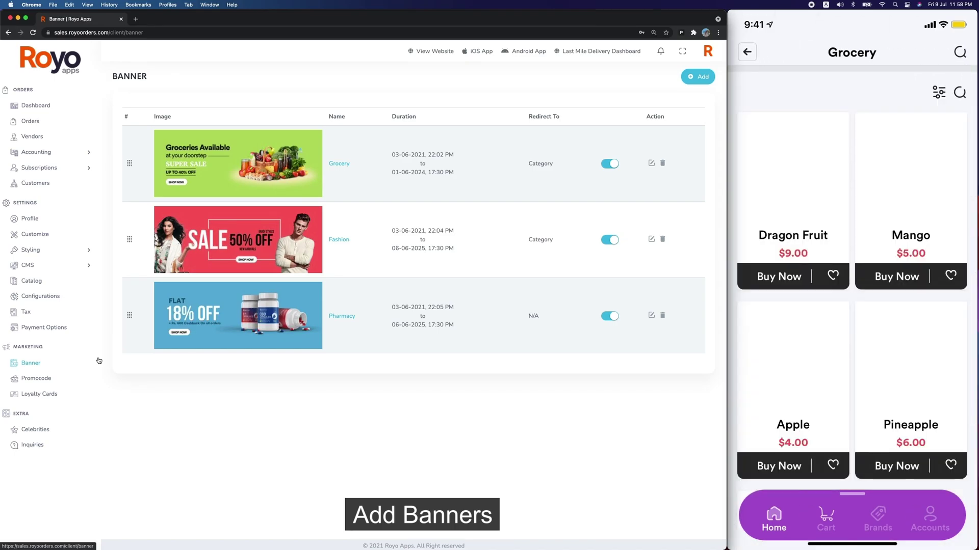
Inspect the Grocery banner, keeping fruits as its category, and close it without saving.
left_click(651, 163)
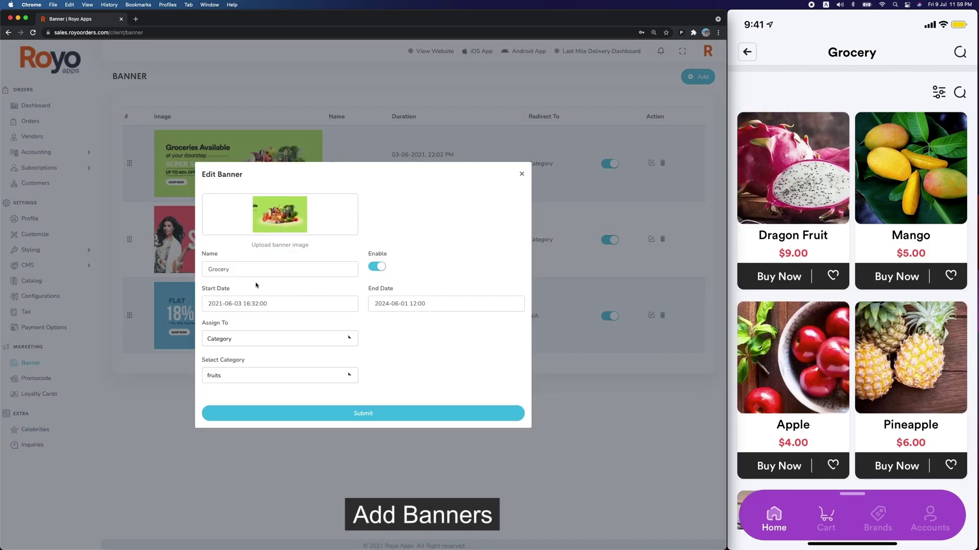
left_click(228, 376)
left_click(417, 390)
left_click(521, 173)
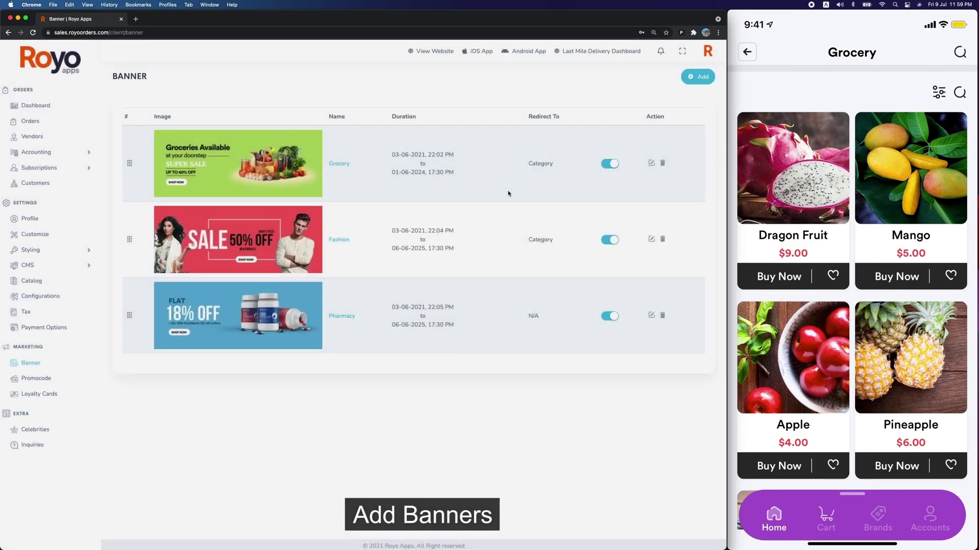
left_click(29, 383)
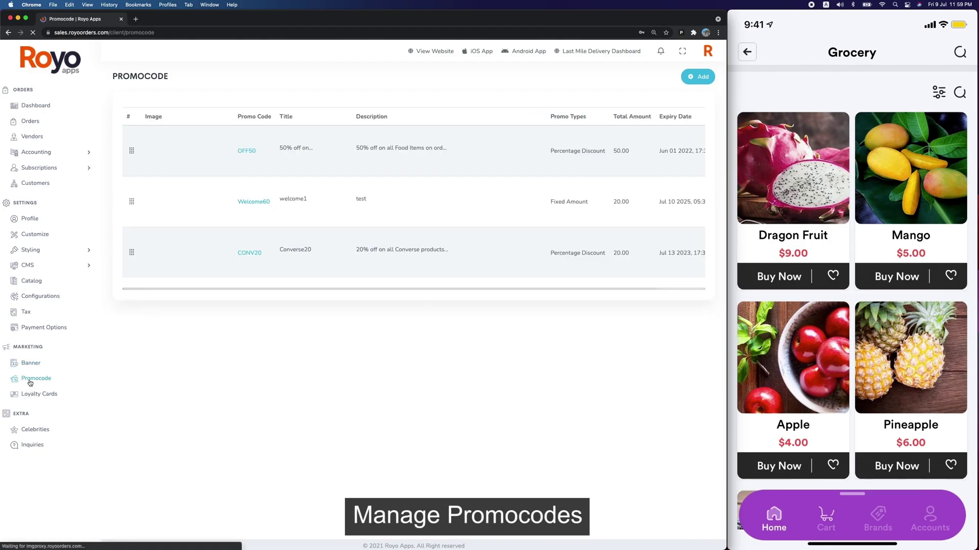
Review the OFF50 promo code, keeping Percentage Discount as its type, and close it unchanged.
left_click(252, 150)
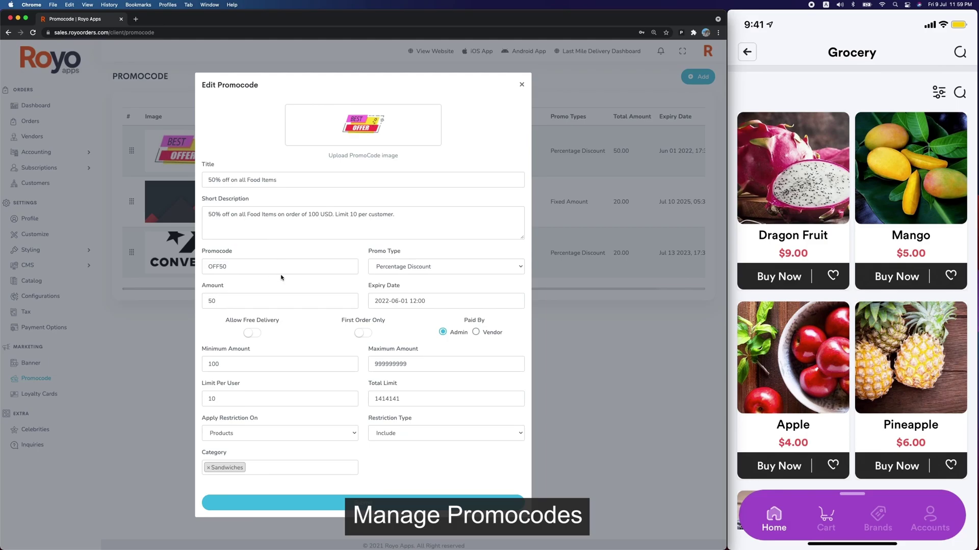
left_click(395, 261)
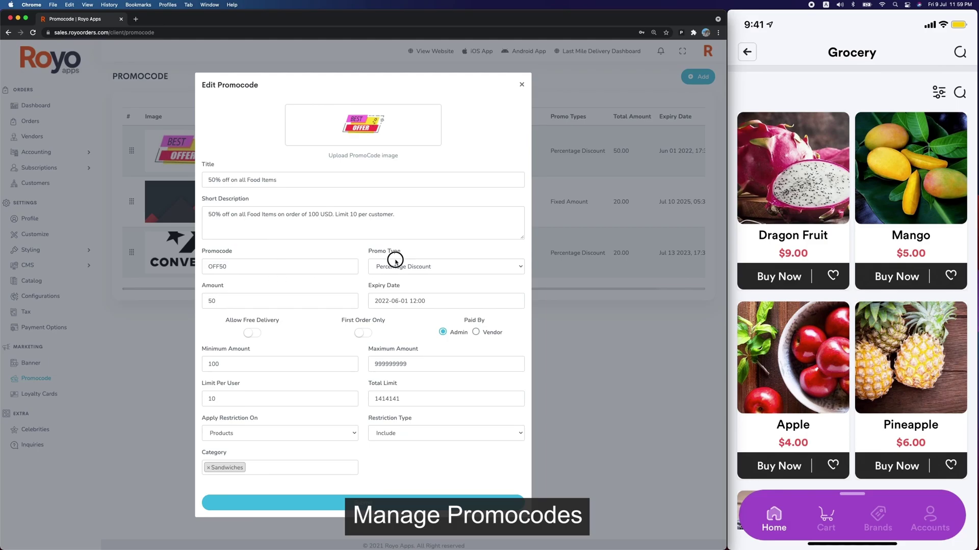
left_click(348, 246)
left_click(523, 85)
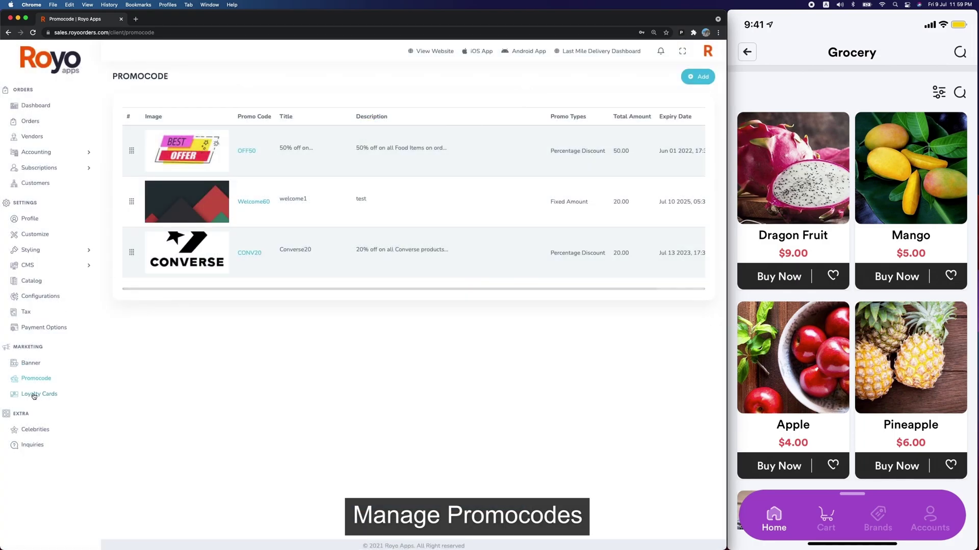
On the loyalty cards page, set the Bronze card's order amount to 2.
left_click(36, 396)
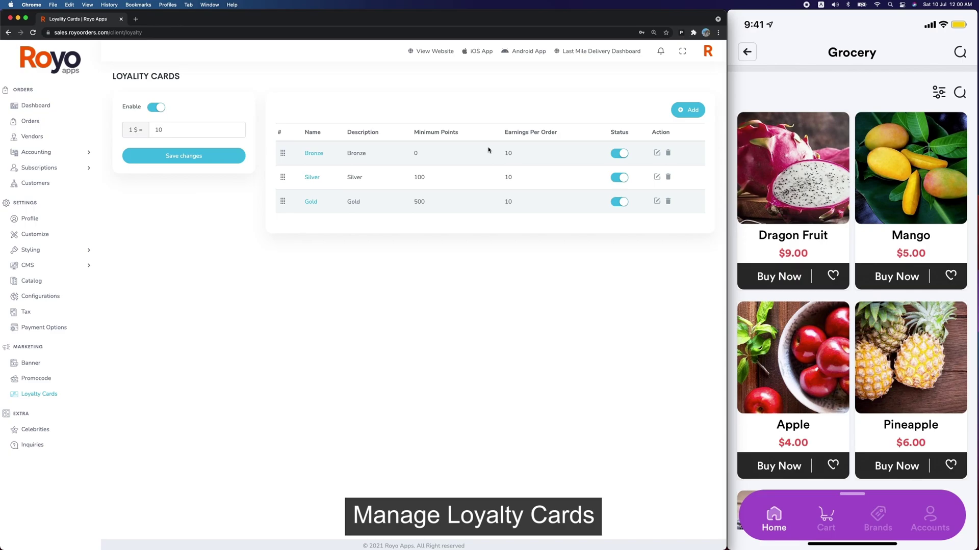
left_click(656, 152)
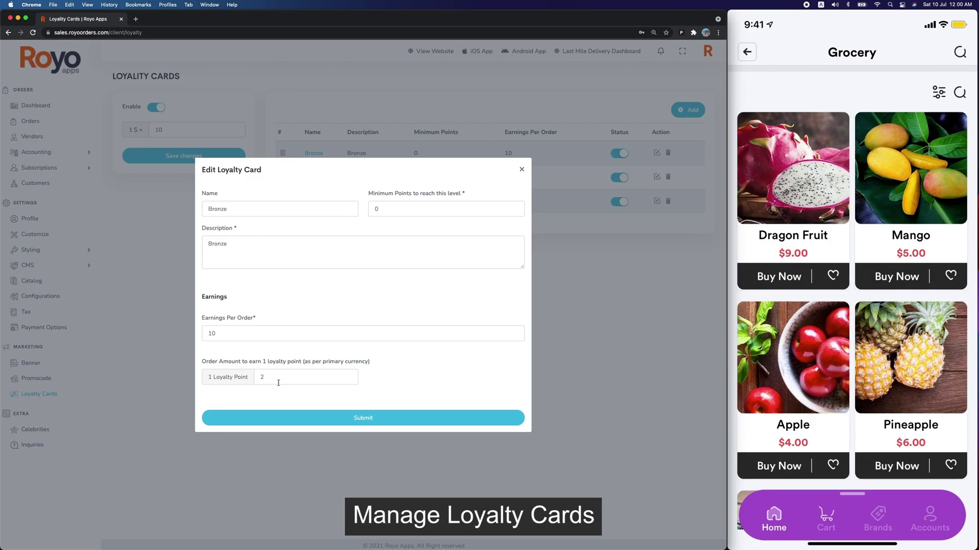
left_click(262, 377)
type("2")
left_click(523, 171)
Change the loyalty rate to 1 $ = 1 point and go to the vendor list.
left_click_drag(180, 129, 138, 133)
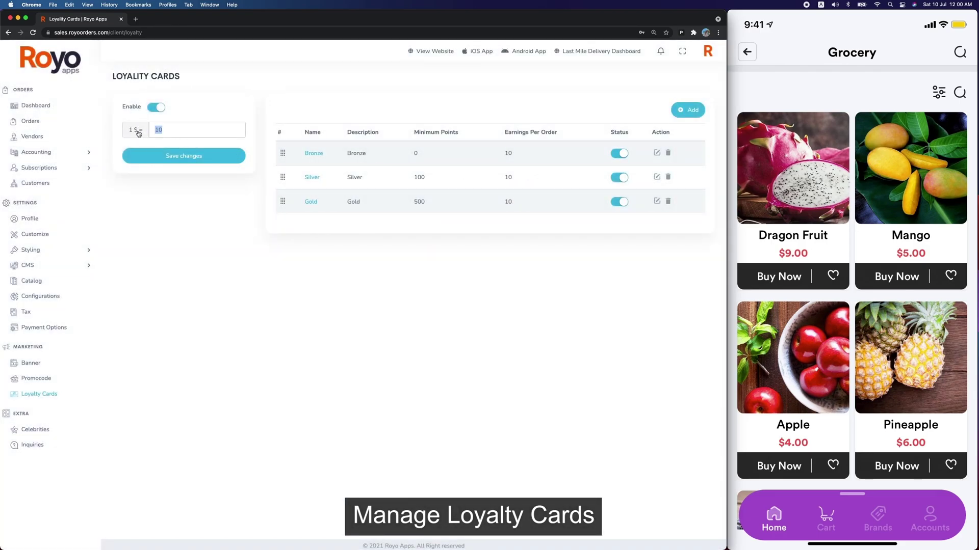
type("1")
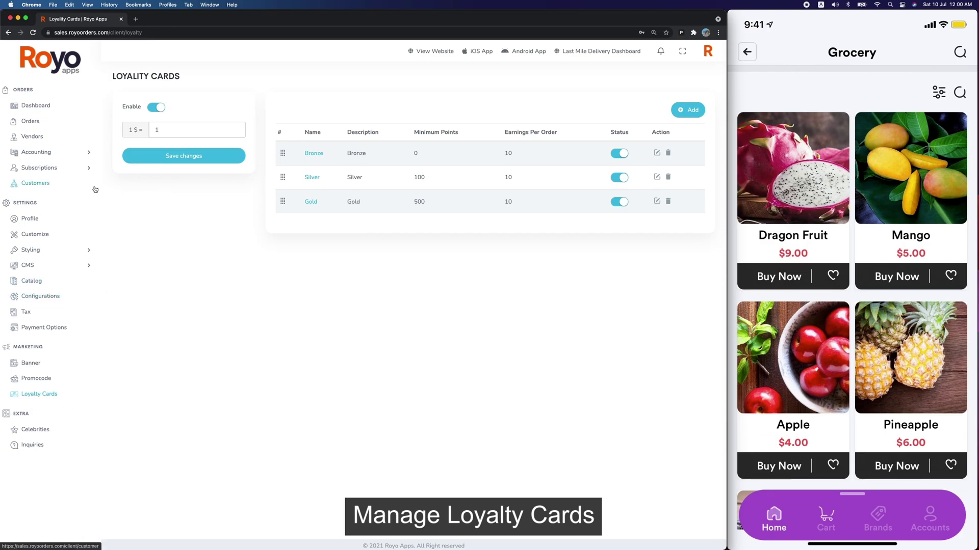
left_click(36, 137)
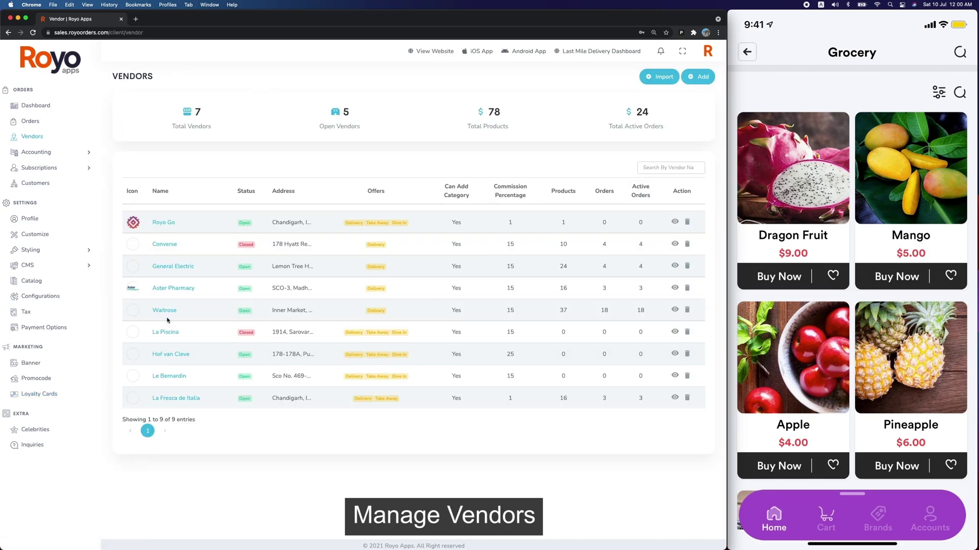
Open the Converse vendor's profile and scroll through its details.
left_click(171, 245)
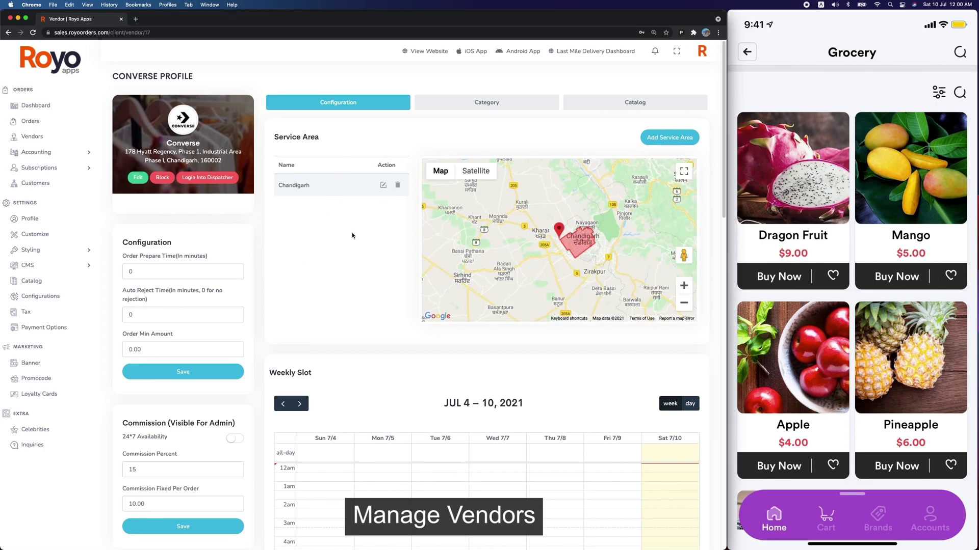
scroll(258, 273, "down", 2)
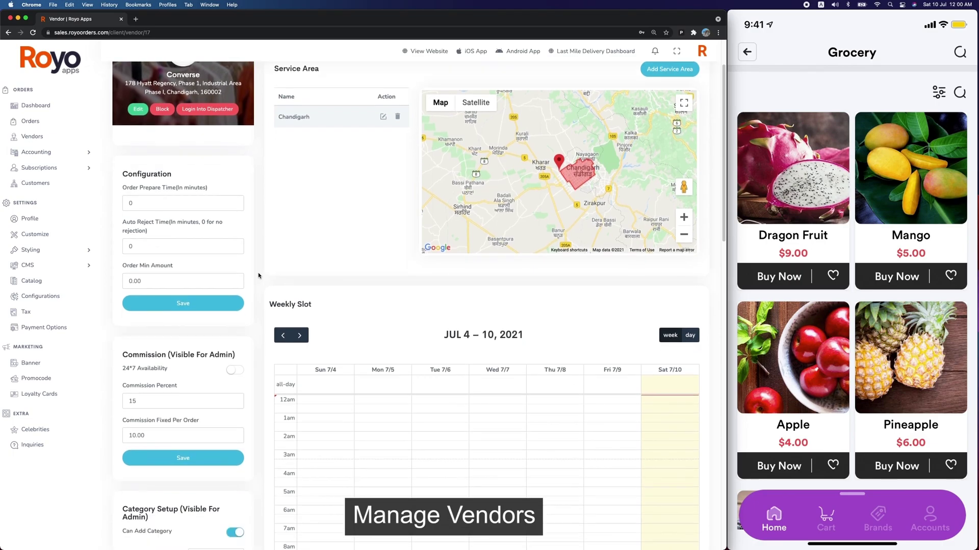
scroll(213, 376, "down", 3)
scroll(213, 376, "down", 10)
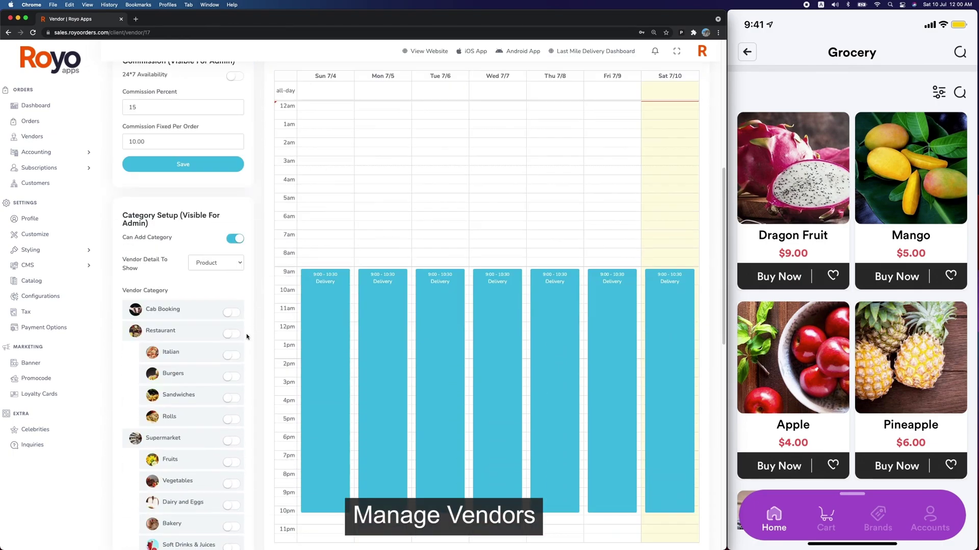
scroll(219, 366, "down", 5)
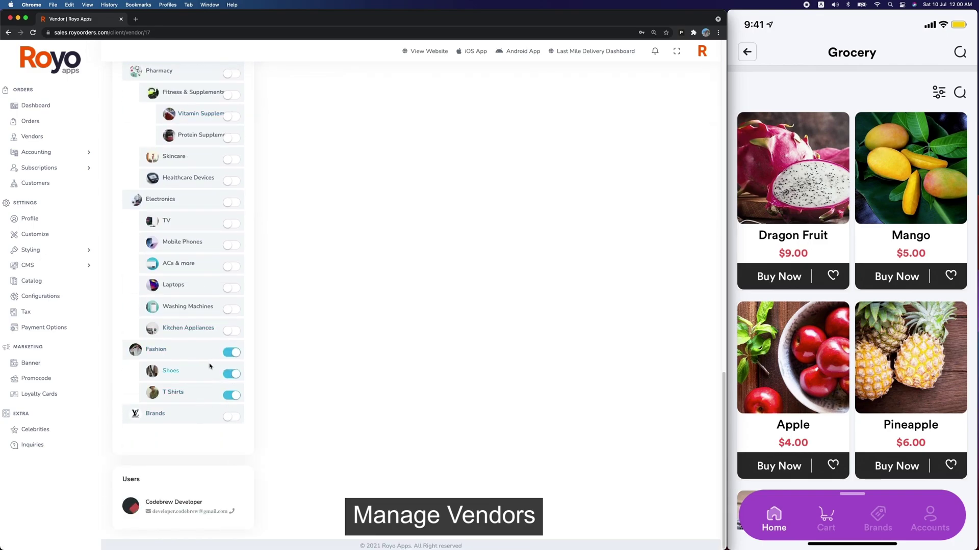
scroll(385, 337, "up", 11)
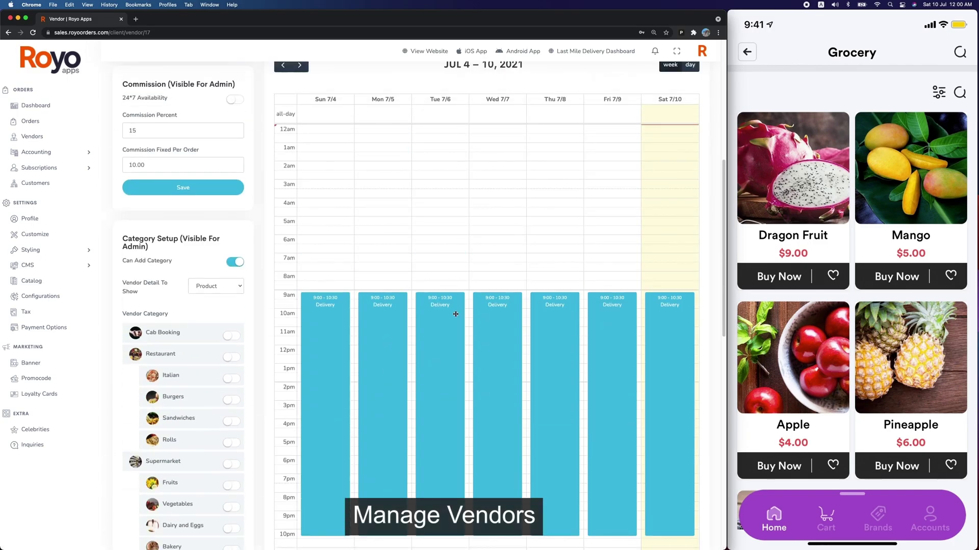
scroll(360, 318, "up", 7)
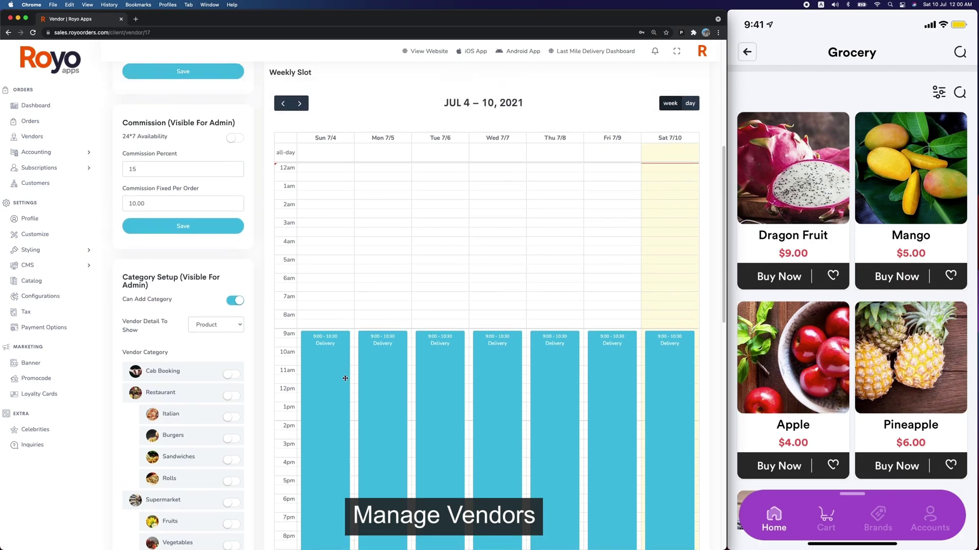
View the Converse edit form without changes, then show its Category tab.
left_click(138, 178)
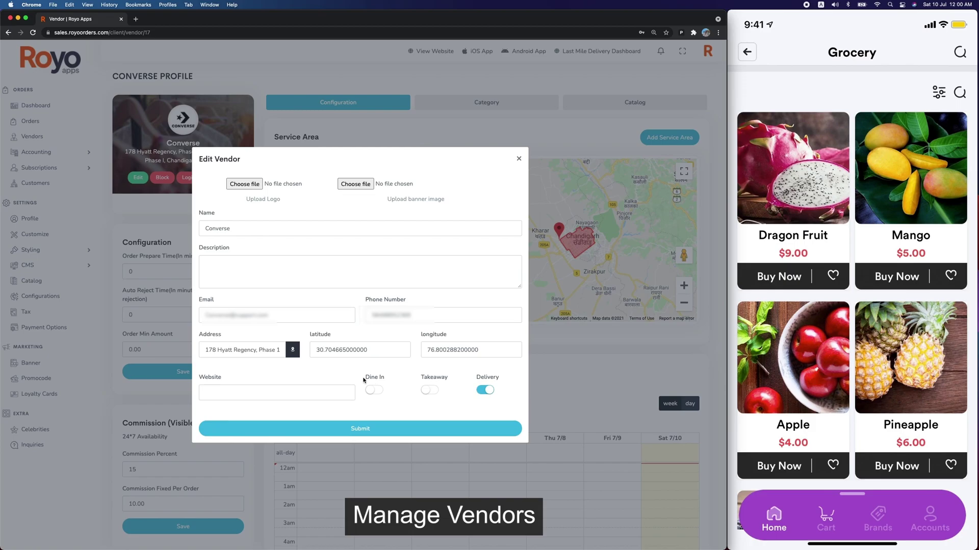
left_click(519, 159)
scroll(334, 286, "down", 4)
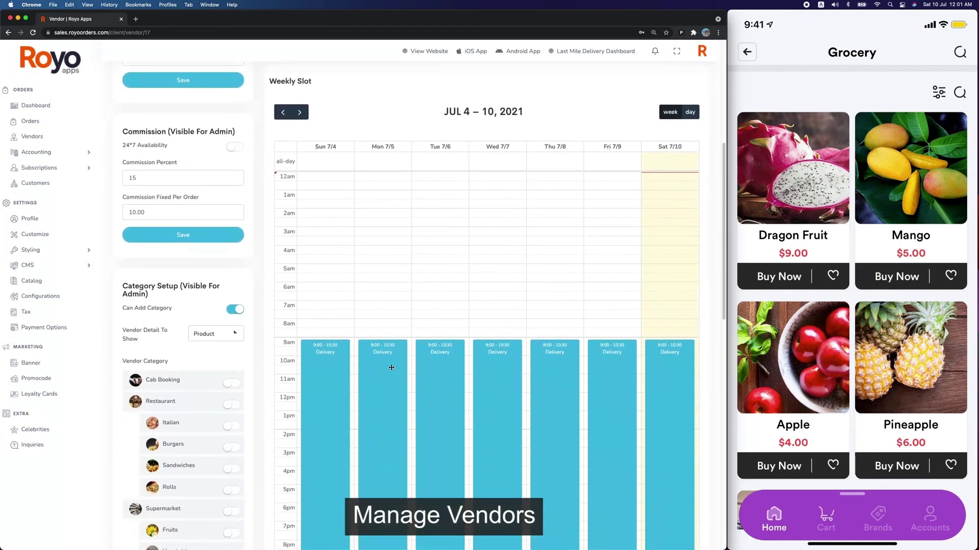
scroll(392, 367, "up", 6)
left_click(498, 102)
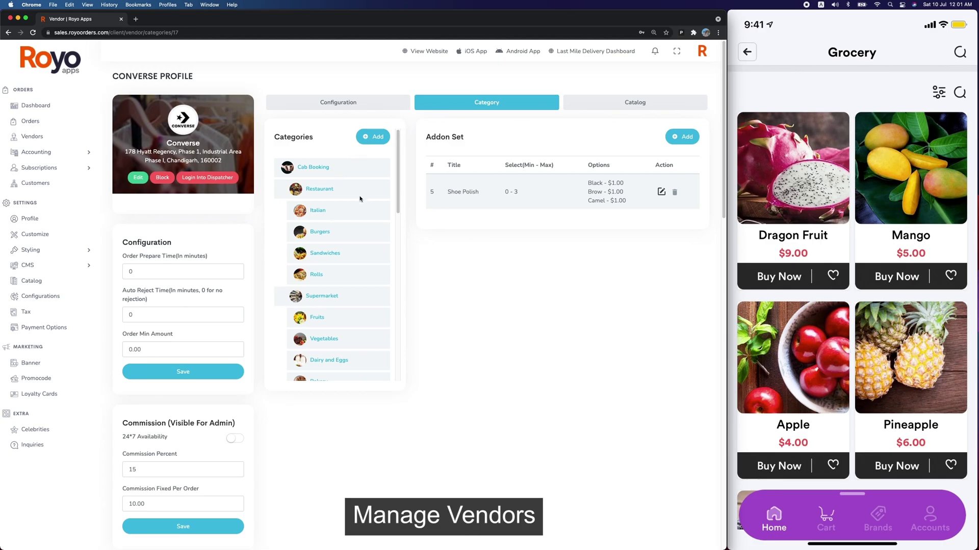
Inspect the Shoe Polish addon set without saving, then show Converse's product catalog.
scroll(360, 199, "down", 10)
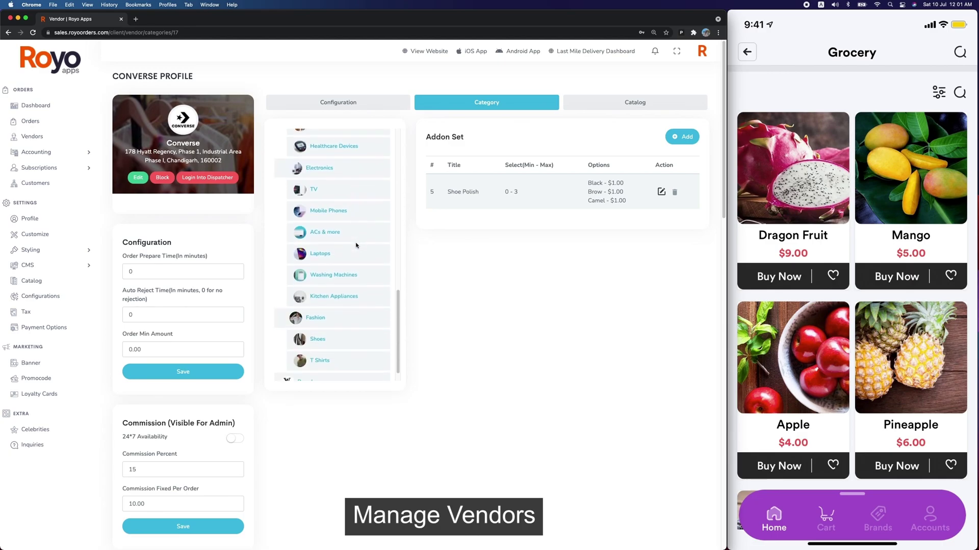
scroll(356, 245, "up", 10)
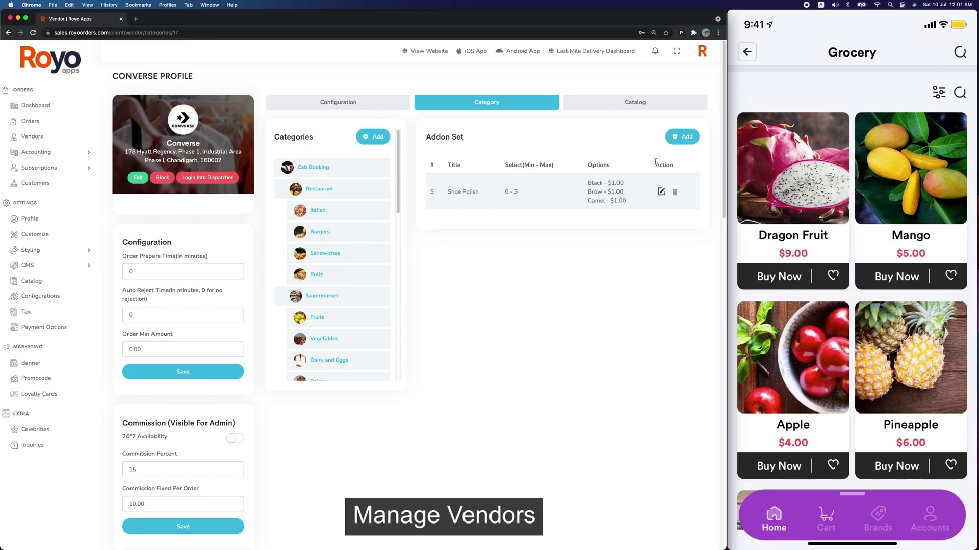
left_click(662, 192)
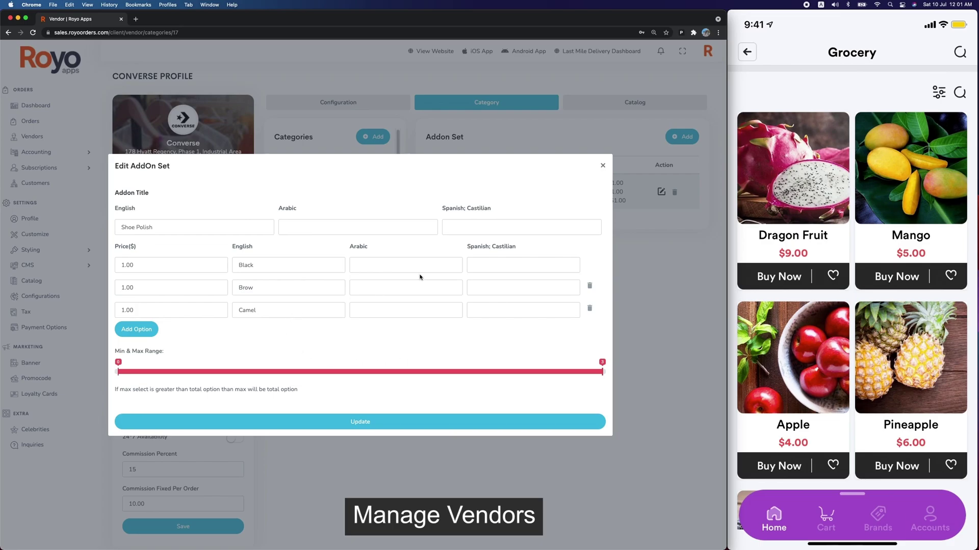
left_click(603, 167)
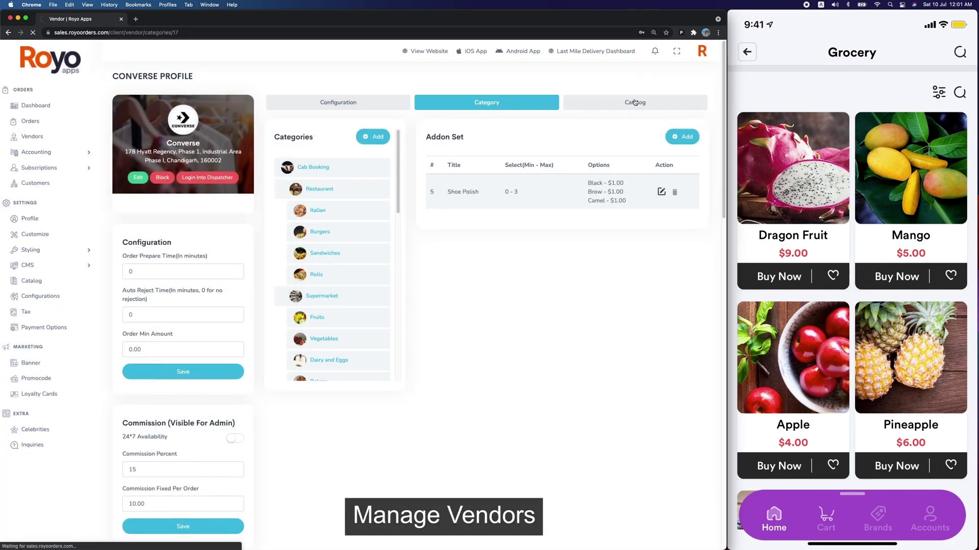
left_click(635, 102)
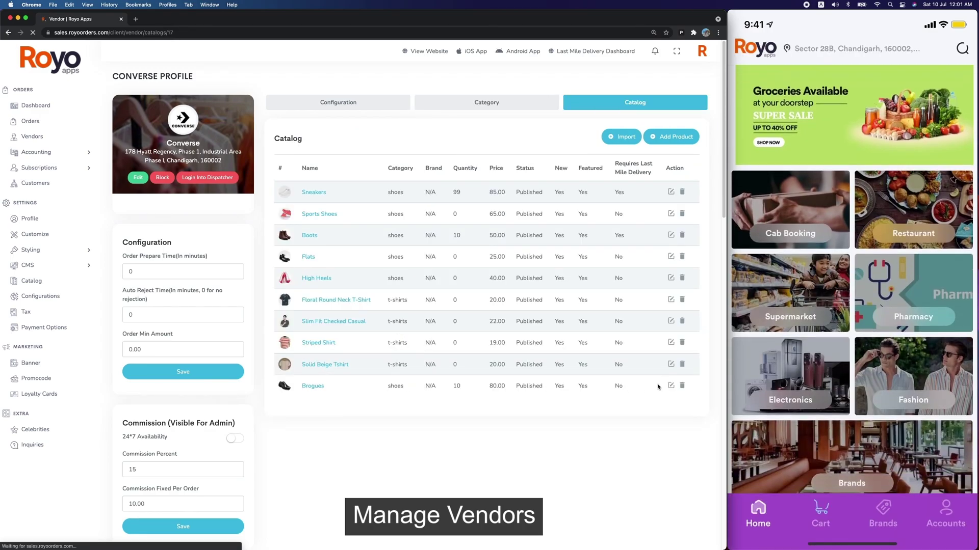
Open Brogues for editing and preview its fields in Arabic before returning to English.
left_click(671, 386)
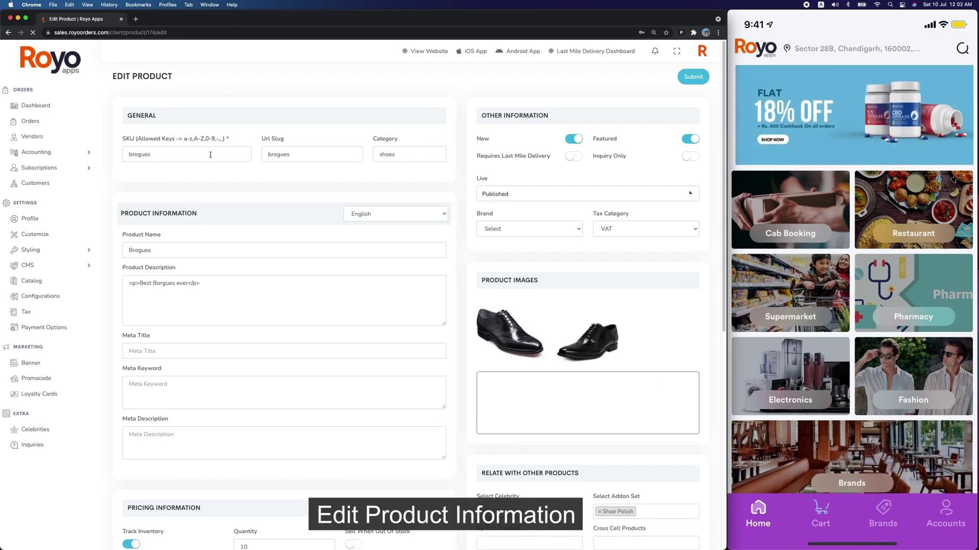
scroll(378, 235, "down", 1)
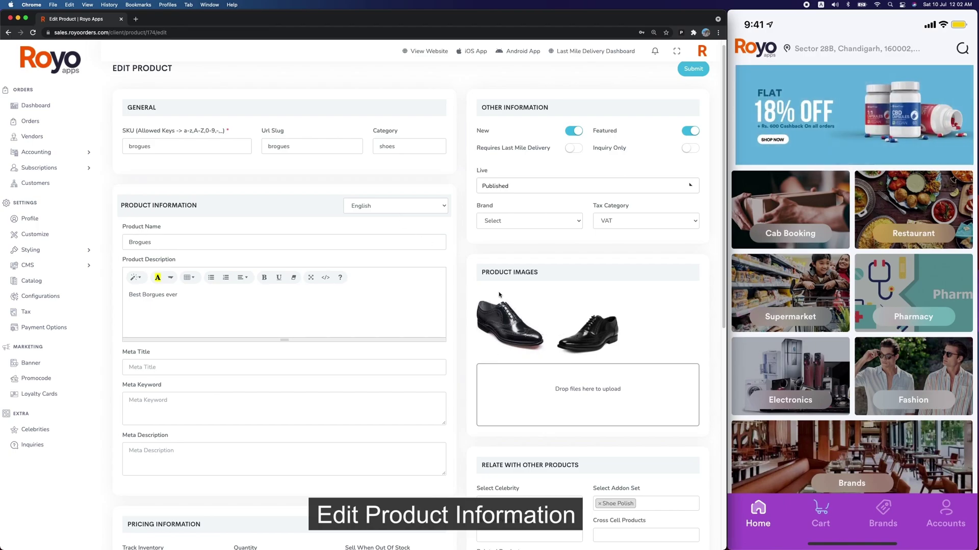
left_click(425, 211)
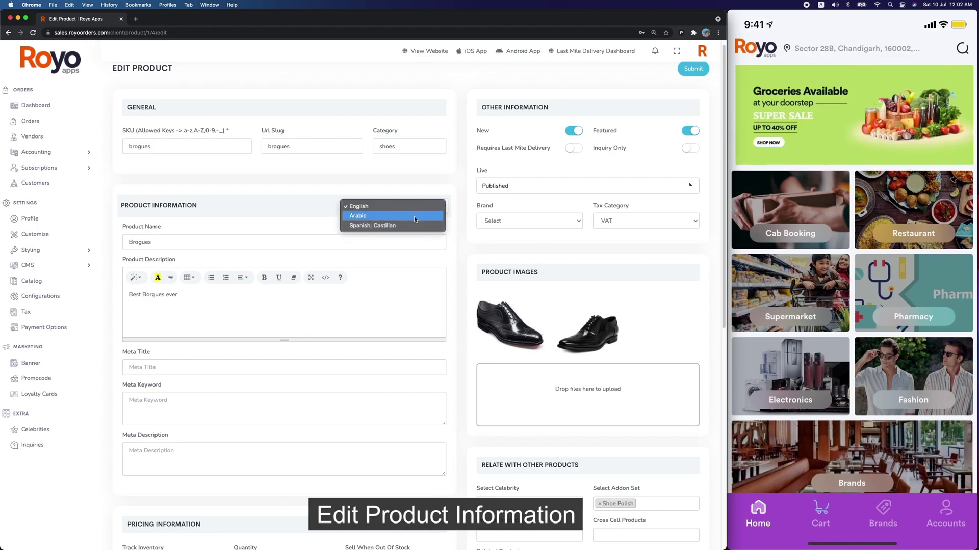
left_click(414, 219)
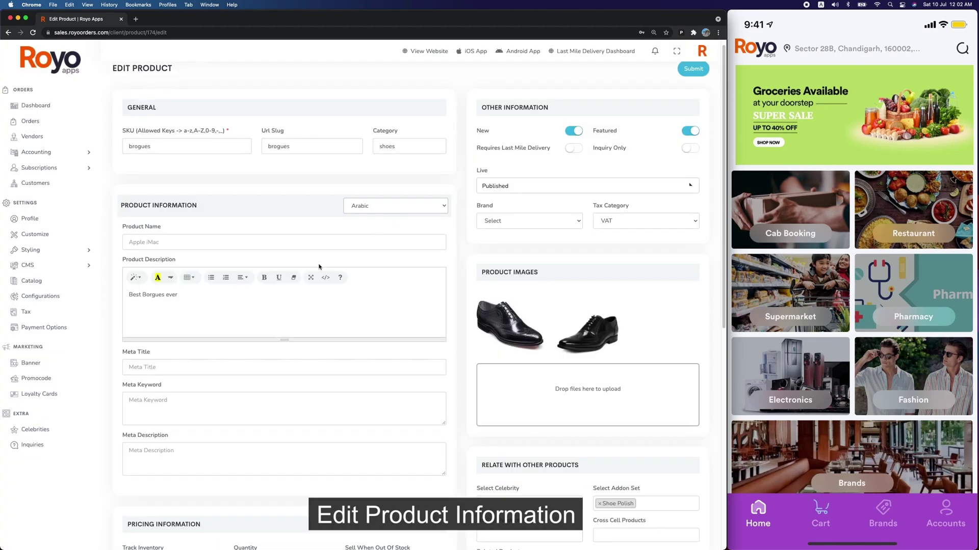
left_click(411, 213)
left_click(408, 193)
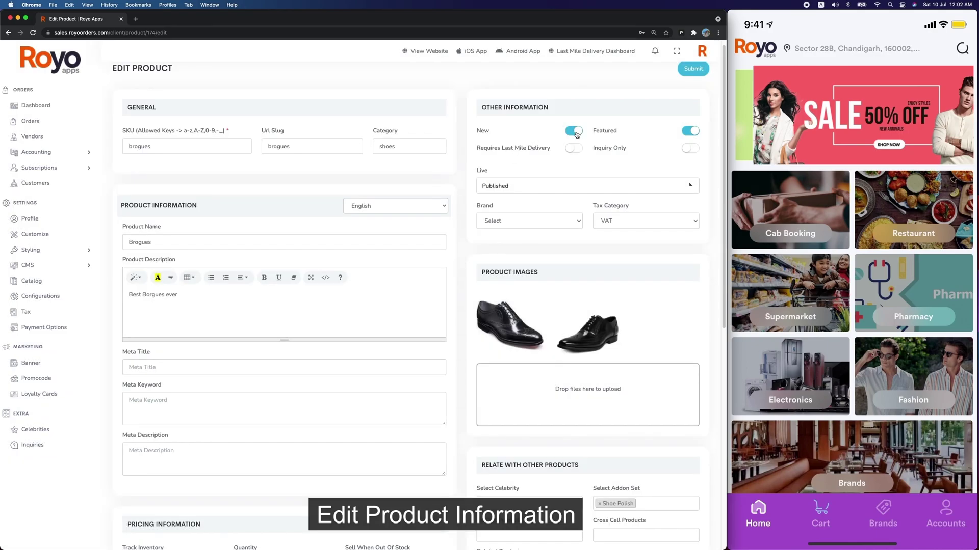
Turn on Requires Last Mile Delivery, keeping status Published, brand unset and tax VAT.
left_click(571, 153)
left_click(542, 184)
left_click(481, 168)
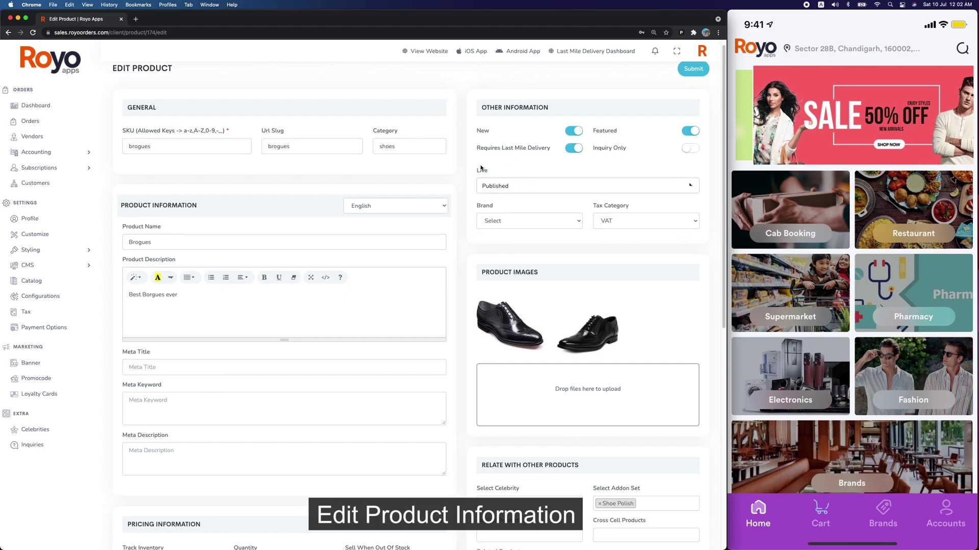
left_click(507, 222)
left_click(563, 228)
left_click(616, 227)
left_click(576, 204)
scroll(574, 237, "down", 3)
scroll(577, 244, "down", 5)
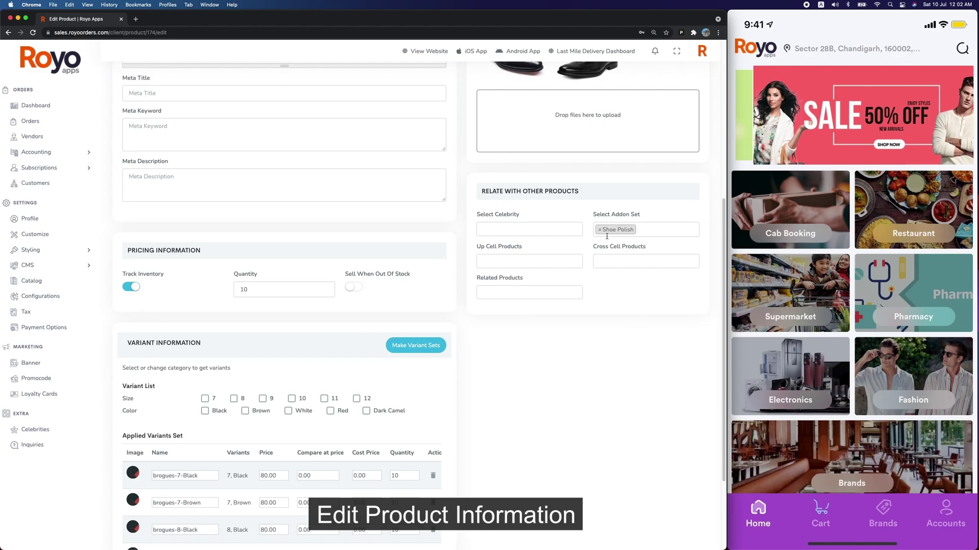
scroll(479, 273, "down", 3)
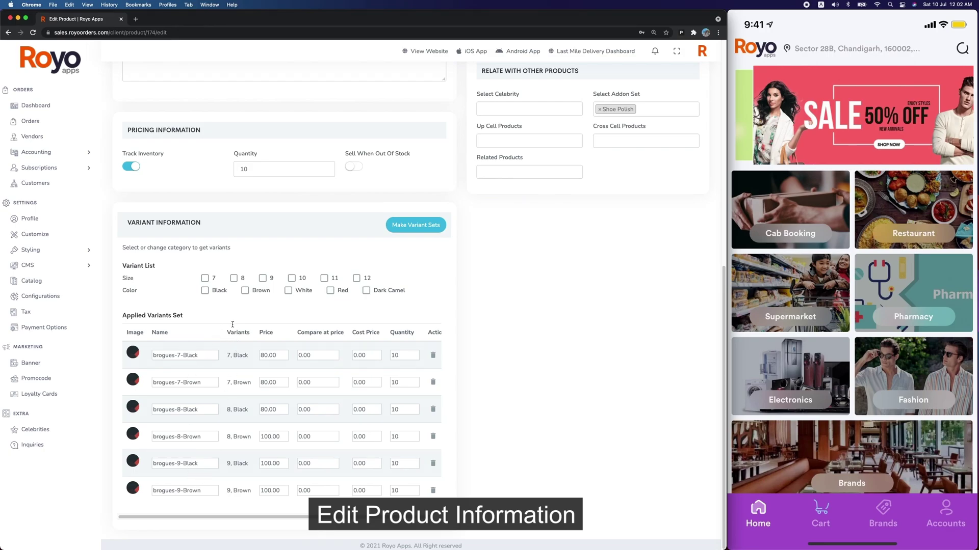
Generate variant sets for sizes 10 and 11 in Black, Brown, White and Red.
left_click(295, 280)
left_click(324, 279)
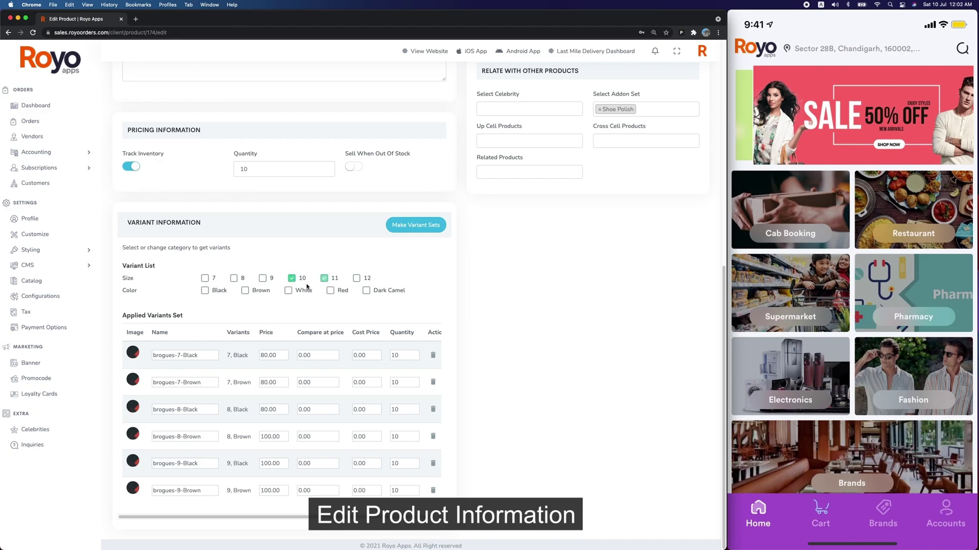
left_click(206, 291)
left_click(245, 292)
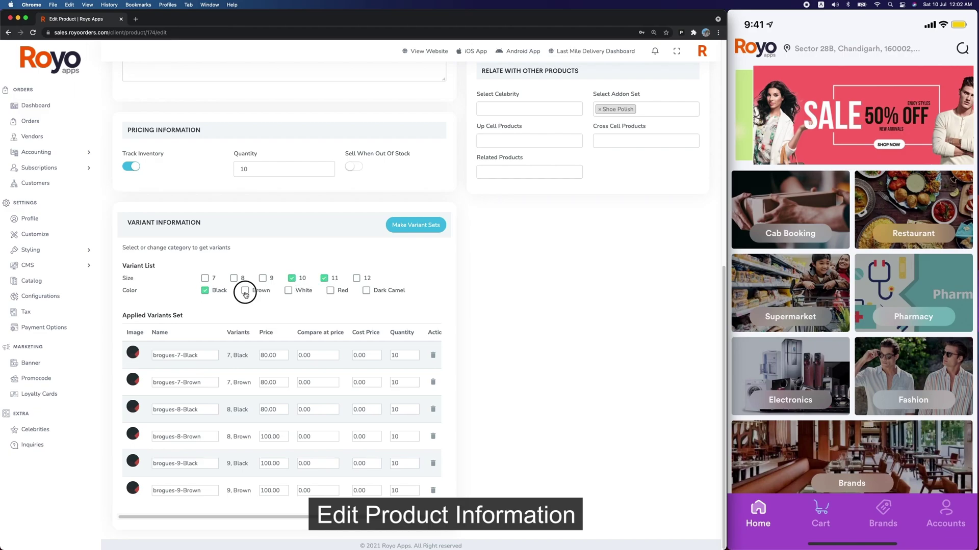
left_click(290, 293)
left_click(332, 292)
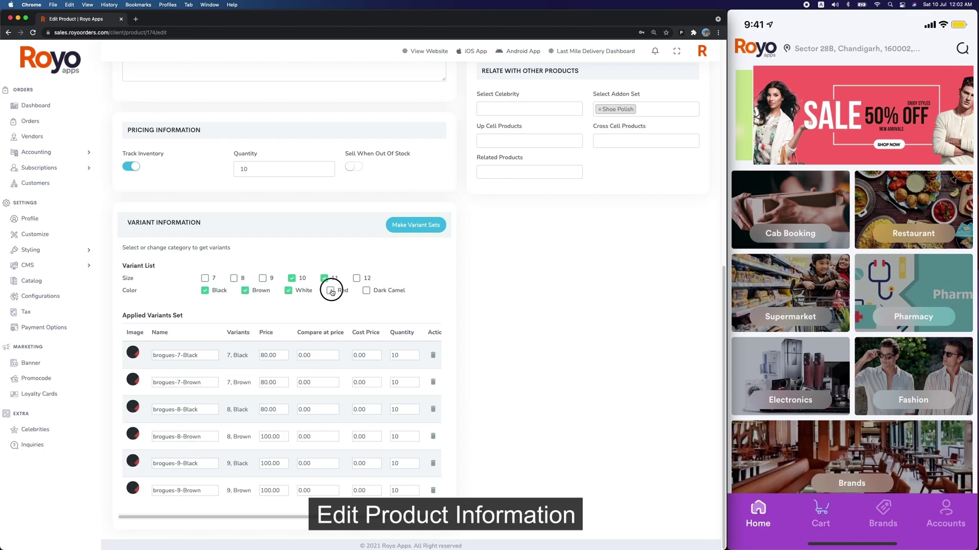
left_click(415, 226)
scroll(423, 405, "down", 5)
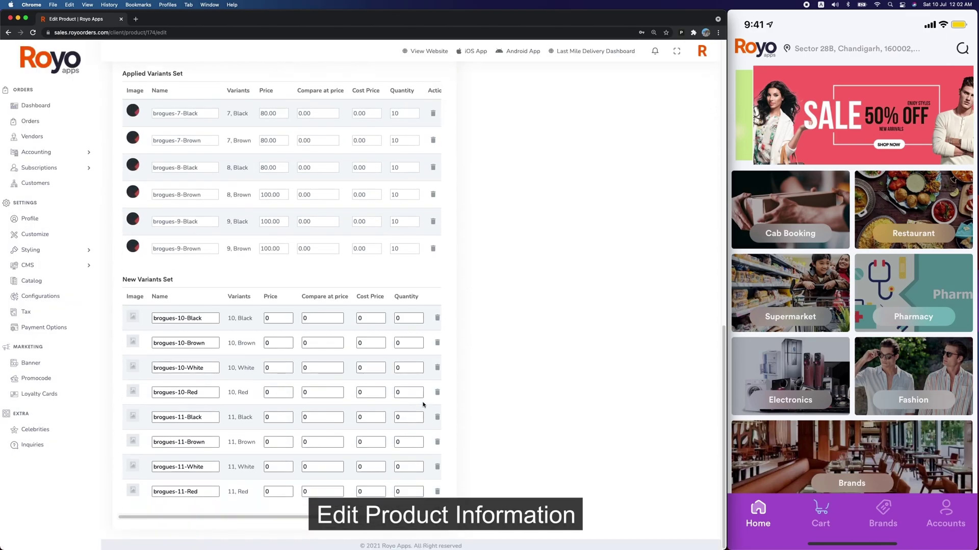
Enter price 80 for all eight Brogues variants, plus quantity 80 for 10-Black.
left_click(281, 317)
double_click(284, 317)
type("80")
key("Tab")
key("Tab")
key("Tab")
type("80")
key("Tab")
key("Tab")
type("80")
double_click(282, 372)
double_click(280, 348)
double_click(279, 363)
type("80")
double_click(278, 393)
type("80")
double_click(275, 418)
type("80")
double_click(277, 442)
type("80")
double_click(274, 468)
type("80")
double_click(272, 492)
Set the remaining variant quantities to 80 and submit the Brogues product.
type("80")
double_click(404, 343)
type("80")
double_click(408, 368)
type("80")
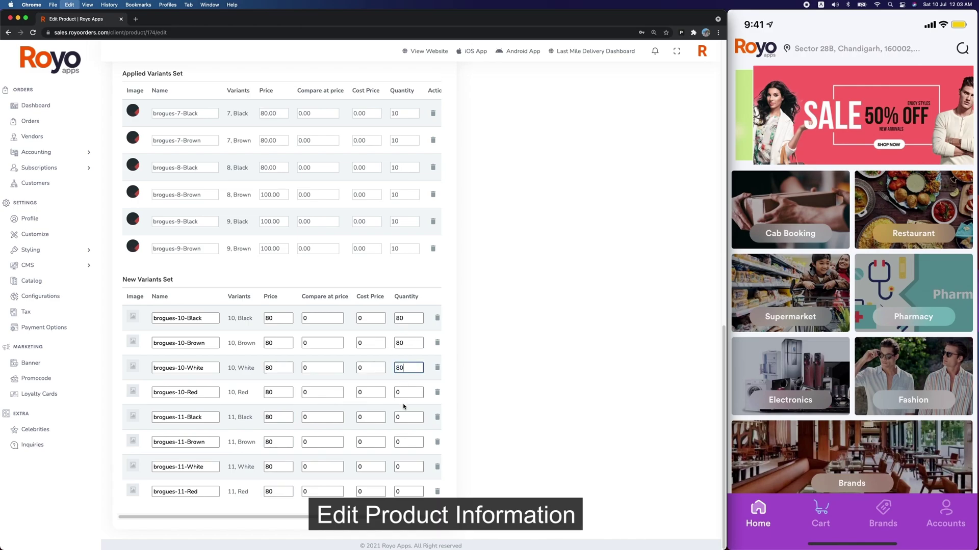
double_click(404, 392)
key("super+c")
type("80")
double_click(406, 418)
key("super+v")
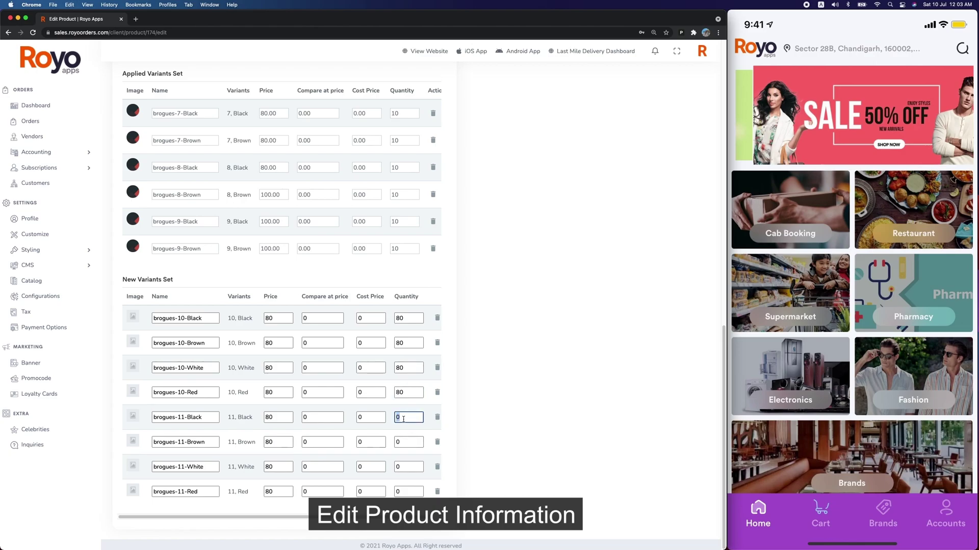
double_click(407, 443)
double_click(403, 466)
type("80")
left_click(404, 491)
double_click(404, 491)
type("80")
scroll(448, 383, "up", 10)
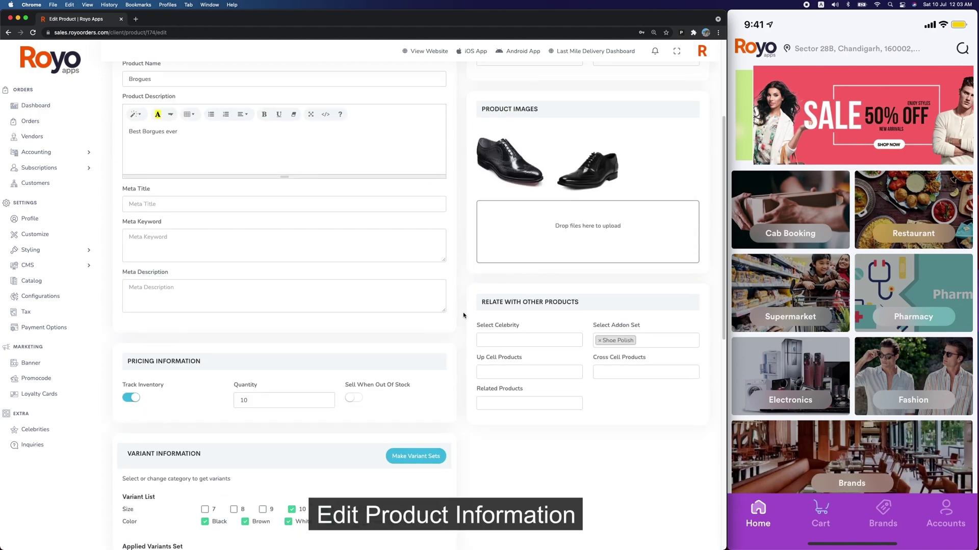
scroll(522, 283, "up", 4)
left_click(685, 79)
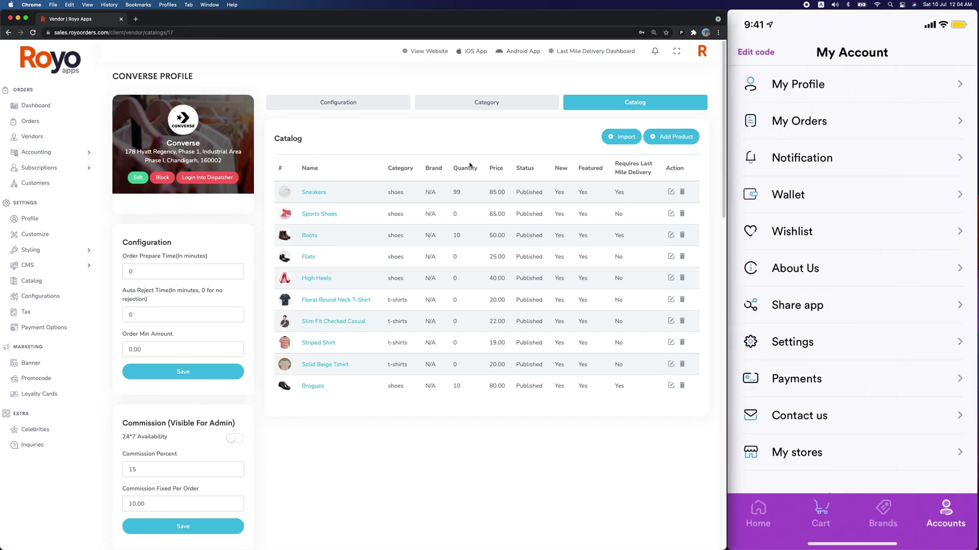
Open the Orders page from the sidebar.
left_click(33, 120)
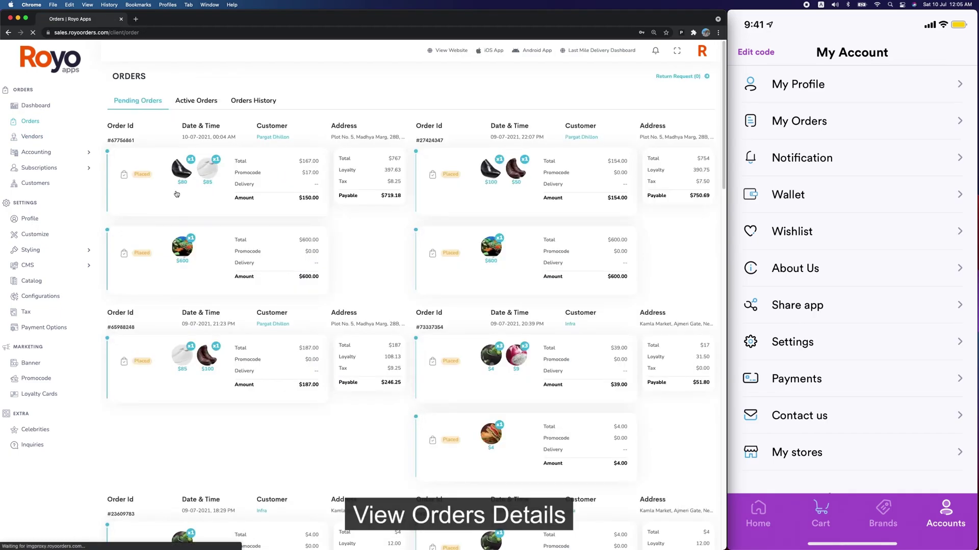
Open the first pending $150.00 order and confirm its status as Accepted, then Processing.
left_click(176, 194)
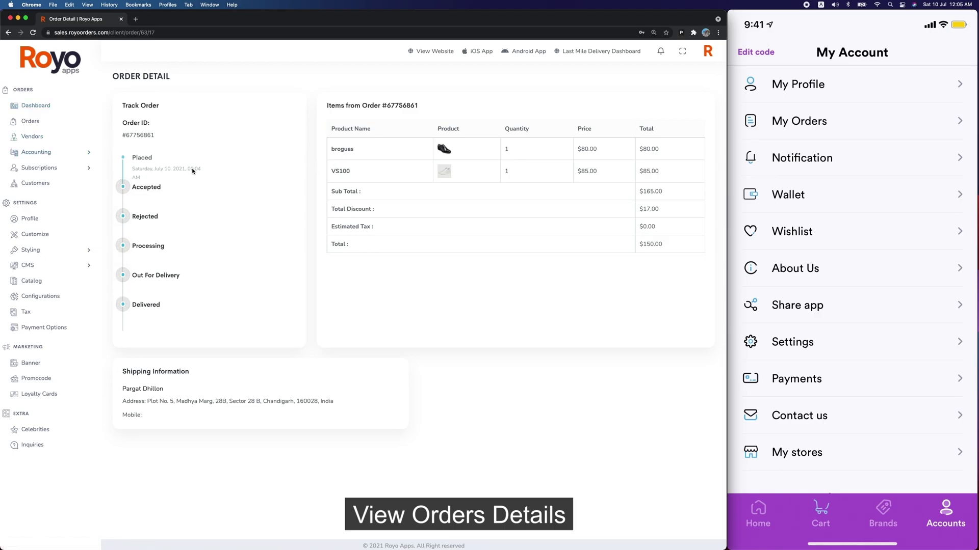
left_click(144, 188)
left_click(435, 77)
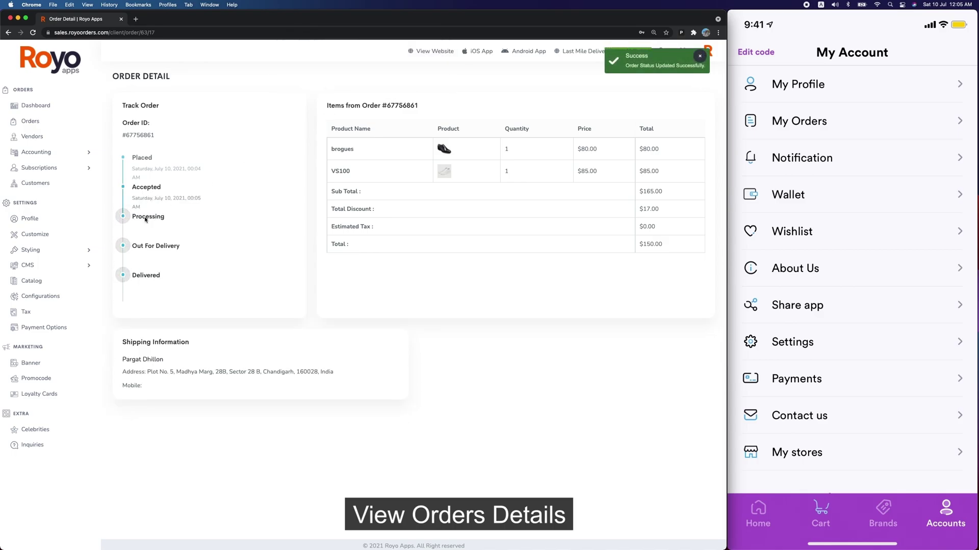
left_click(144, 220)
left_click(425, 78)
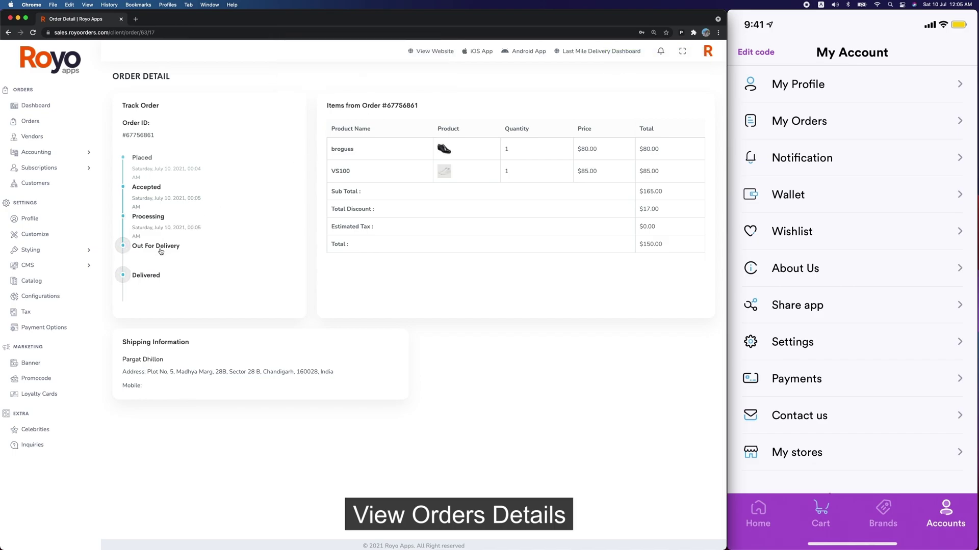